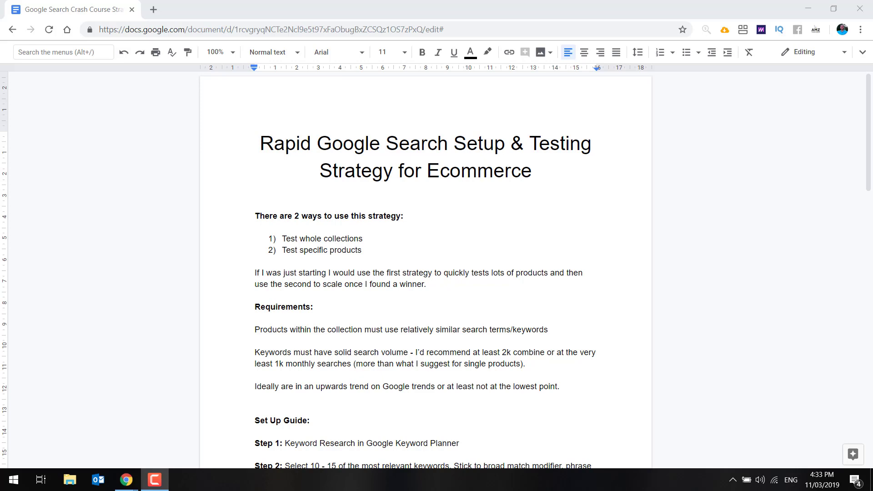
# Read down to the Set Up Guide steps and dock the Keyword Planner window beside the strategy doc
pyautogui.scroll(-2, 191, 388)
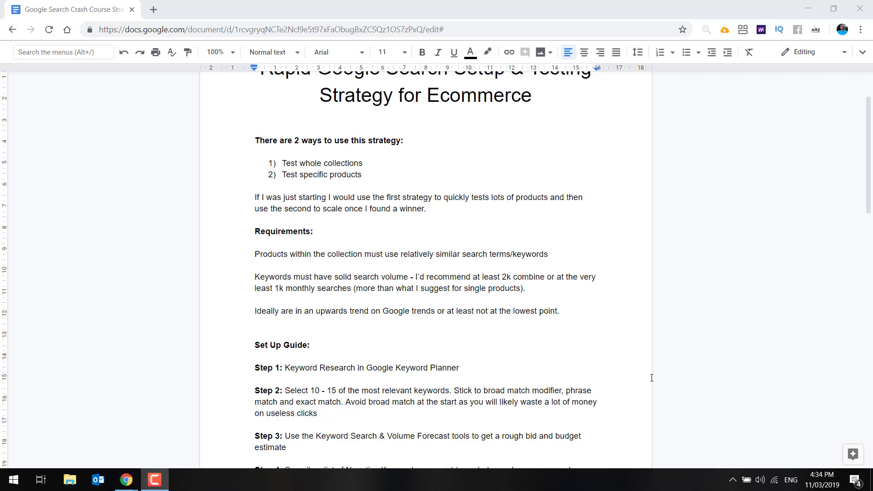
pyautogui.scroll(-2, 516, 370)
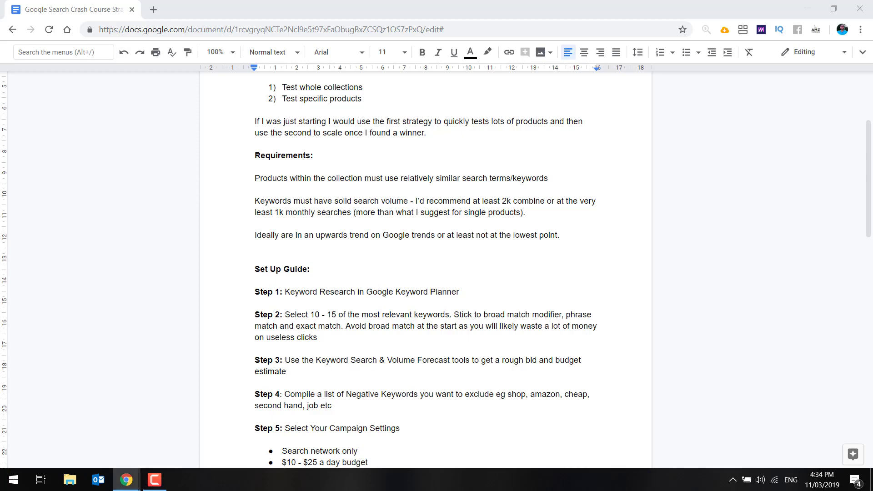
pyautogui.click(126, 479)
pyautogui.moveTo(27, 55); pyautogui.dragTo(286, 4)
# Open Keyword Planner's Find new keywords from the Tools menu
pyautogui.click(632, 59)
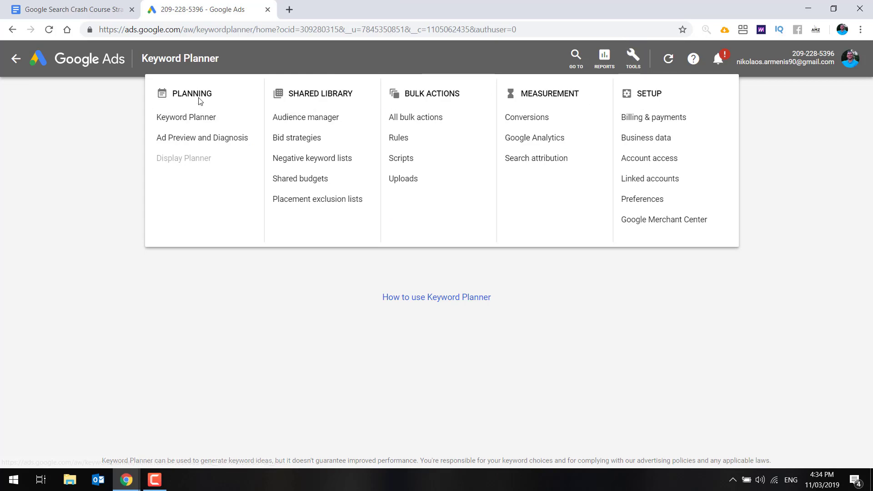
pyautogui.click(199, 119)
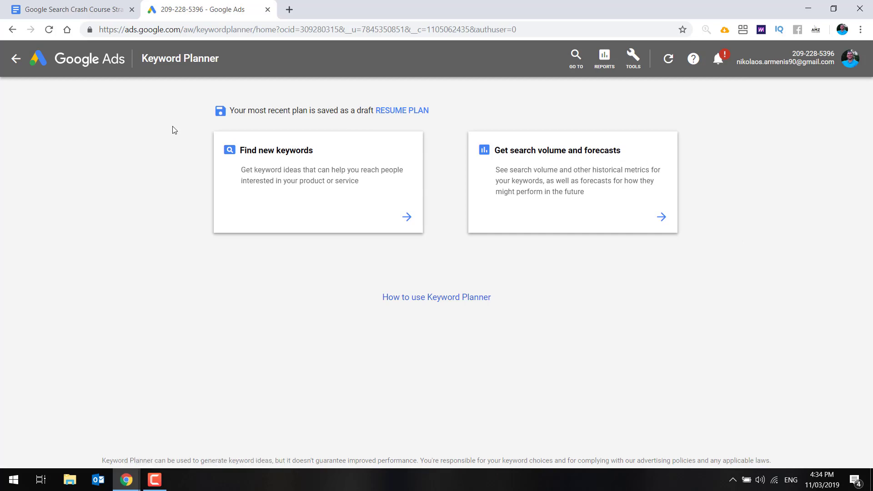
pyautogui.click(327, 181)
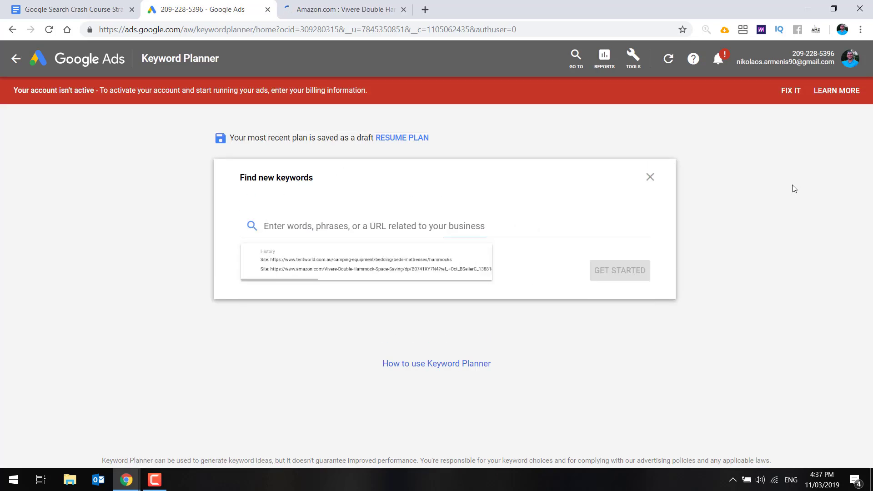
pyautogui.click(794, 189)
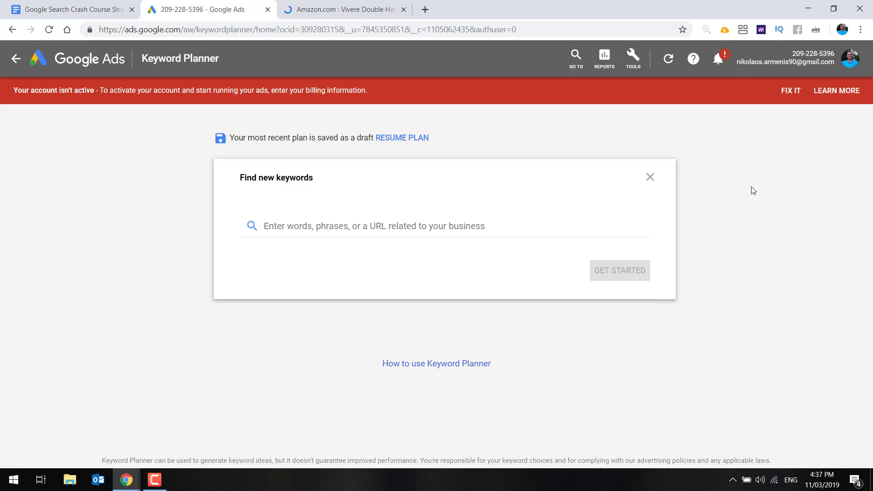
# Replace the 'outdoor hammocks' seed with the pasted Amazon product URL, limited to this page only
pyautogui.click(459, 228)
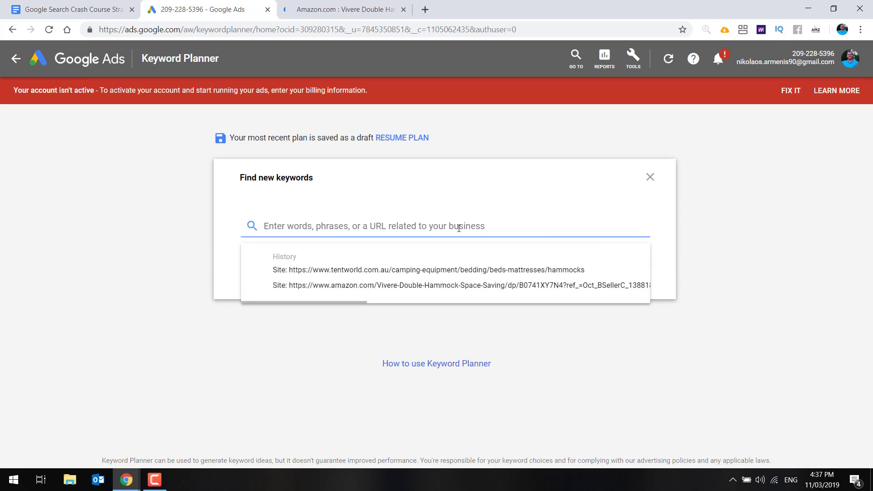
pyautogui.write('outdoor')
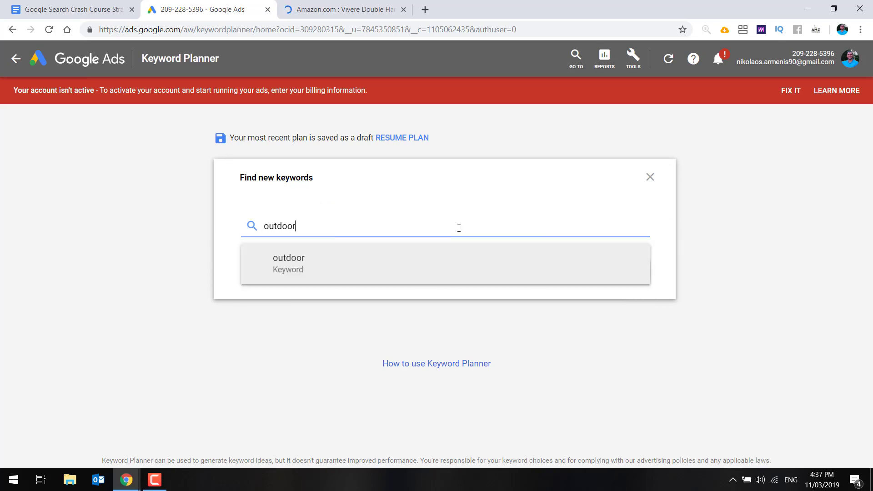
pyautogui.write(' hammocks')
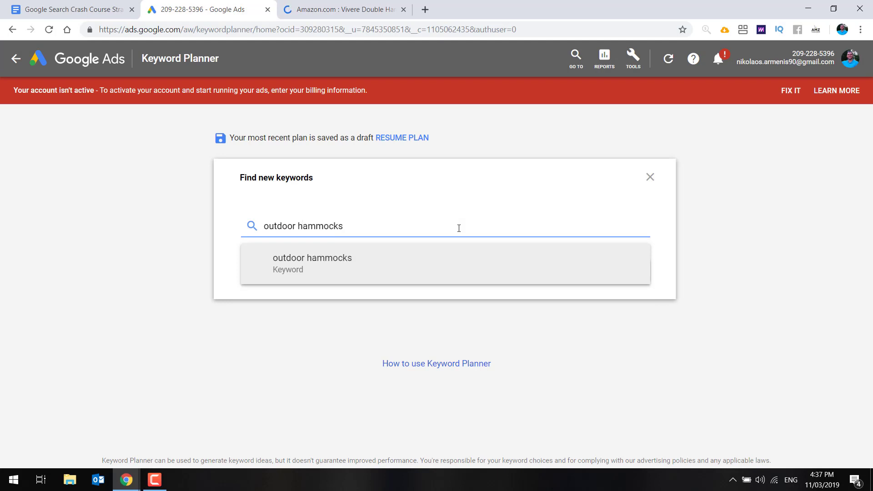
pyautogui.press('Return')
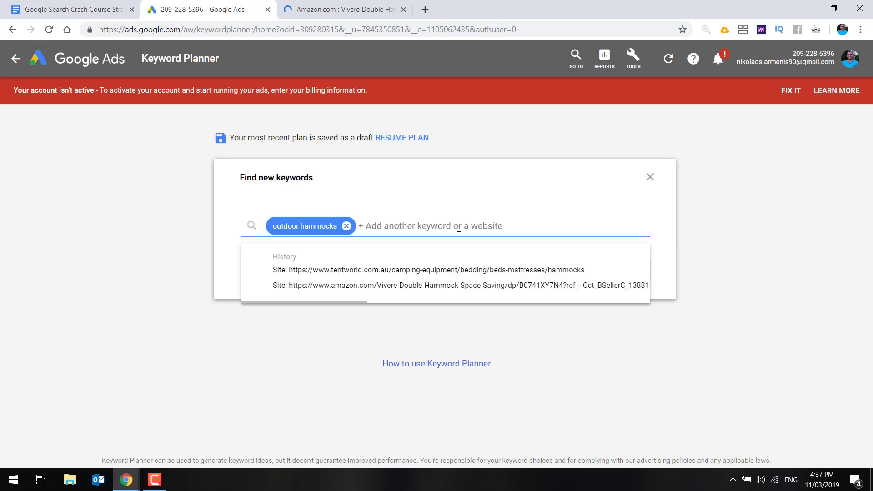
pyautogui.press('BackSpace')
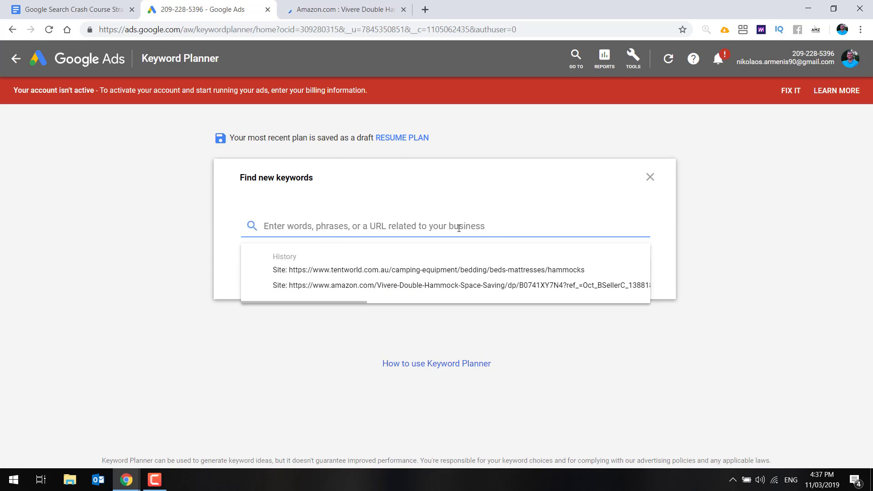
pyautogui.hotkey('ctrl', 'v')
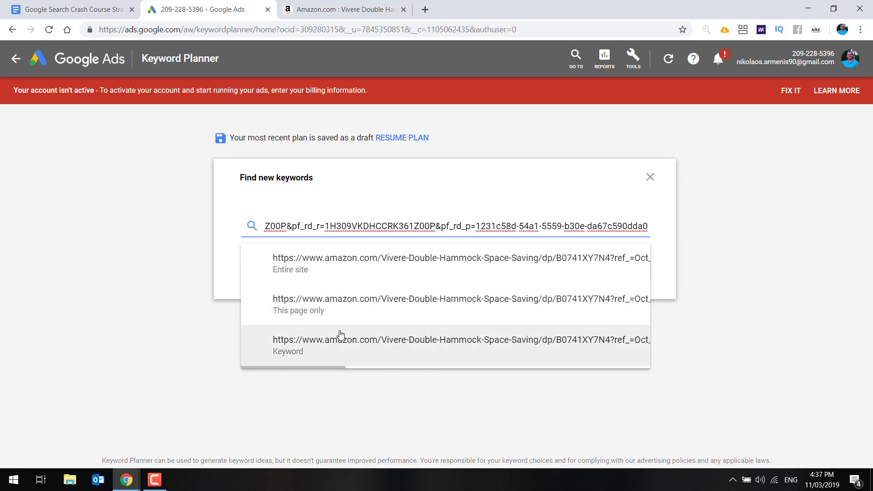
pyautogui.click(326, 307)
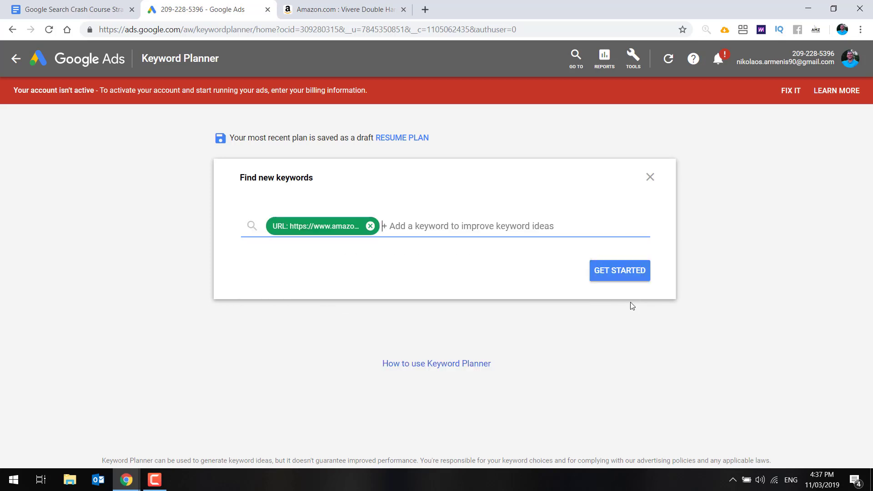
# Generate 1,564 ideas from the Amazon hammock page and tick camping hammock
pyautogui.click(621, 275)
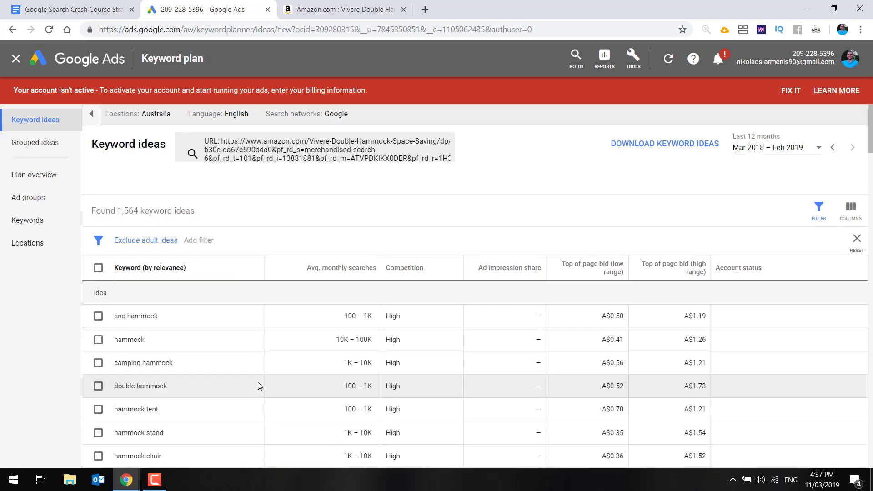
pyautogui.scroll(-2, 260, 386)
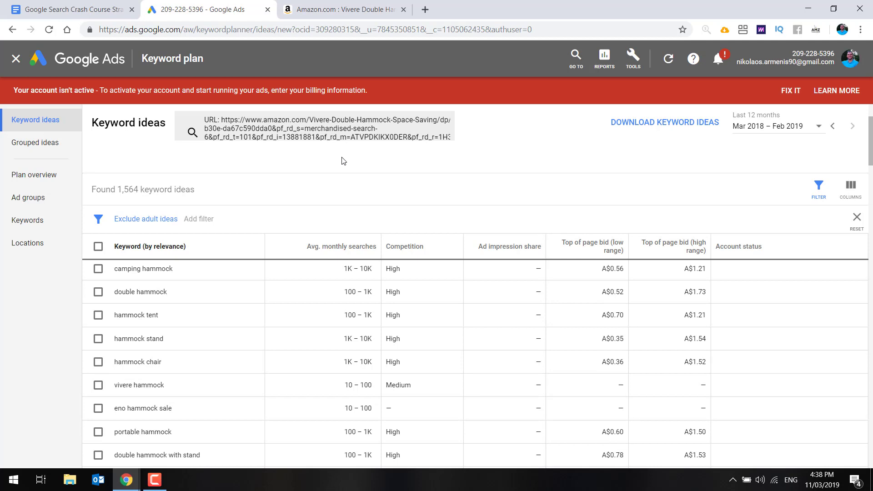
pyautogui.scroll(2, 335, 339)
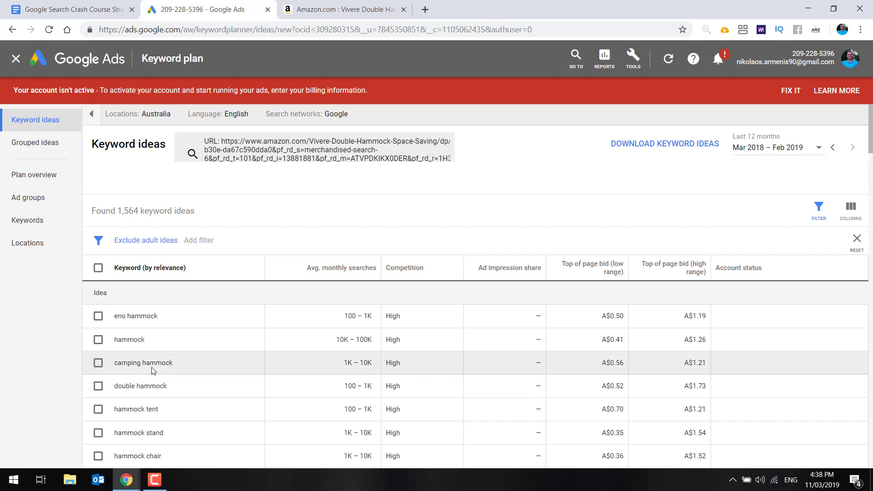
pyautogui.click(99, 364)
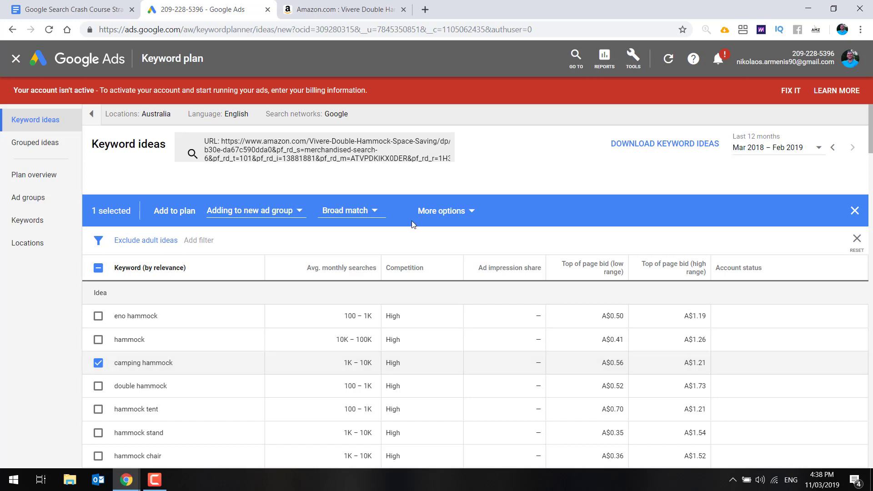
# Open the Broad match dropdown to view the keyword match types
pyautogui.click(375, 212)
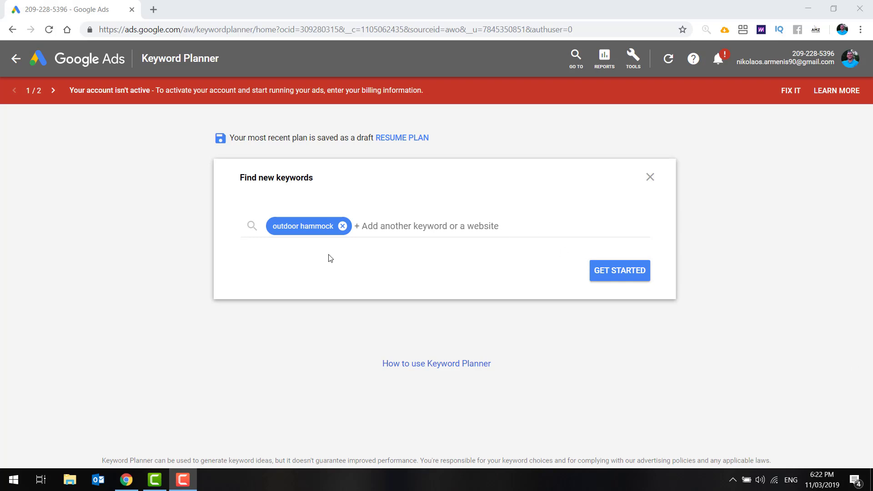
# Add camping hammock as a second seed beside outdoor hammock and load the 1,331 ideas
pyautogui.click(400, 220)
pyautogui.write('camping hammock')
pyautogui.press('Return')
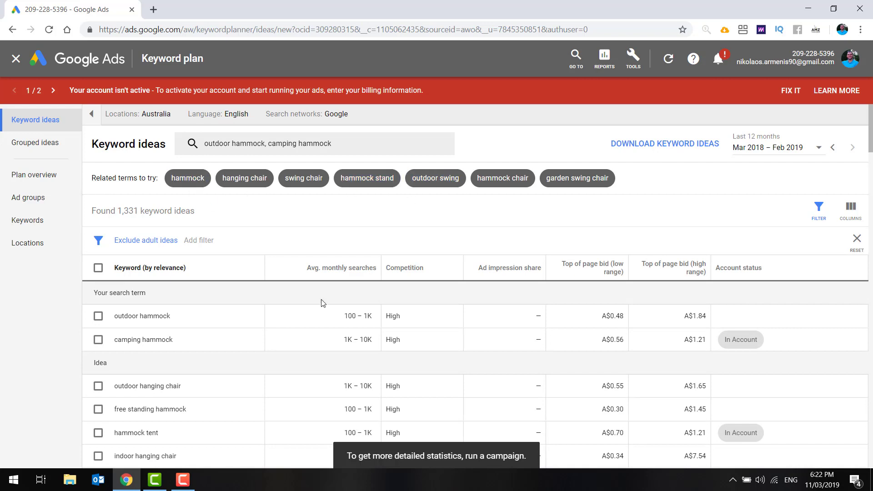
pyautogui.scroll(-2, 321, 335)
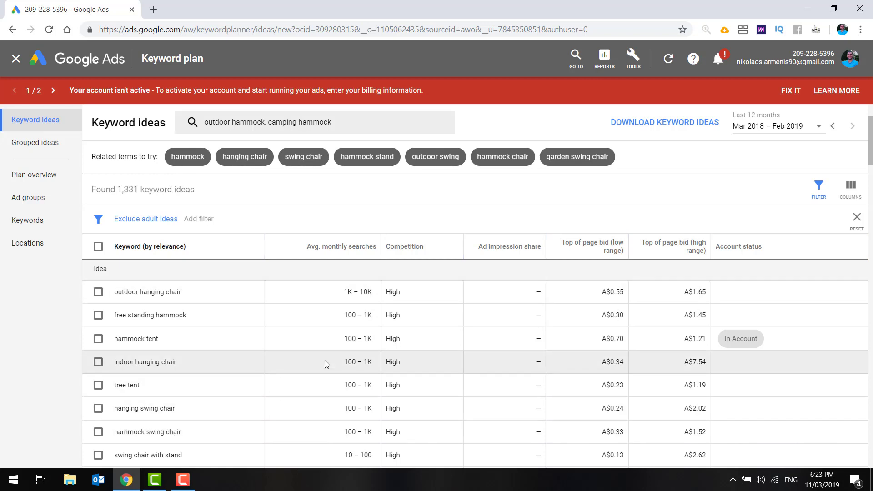
# Scroll through the hammock keyword ideas, highlighting 'hammock afterpay', then return to the top
pyautogui.scroll(-2, 325, 363)
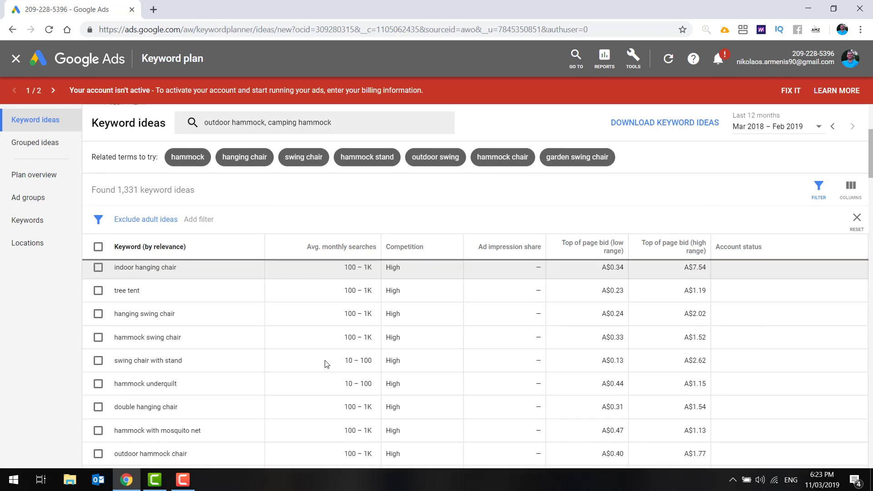
pyautogui.scroll(-2, 325, 364)
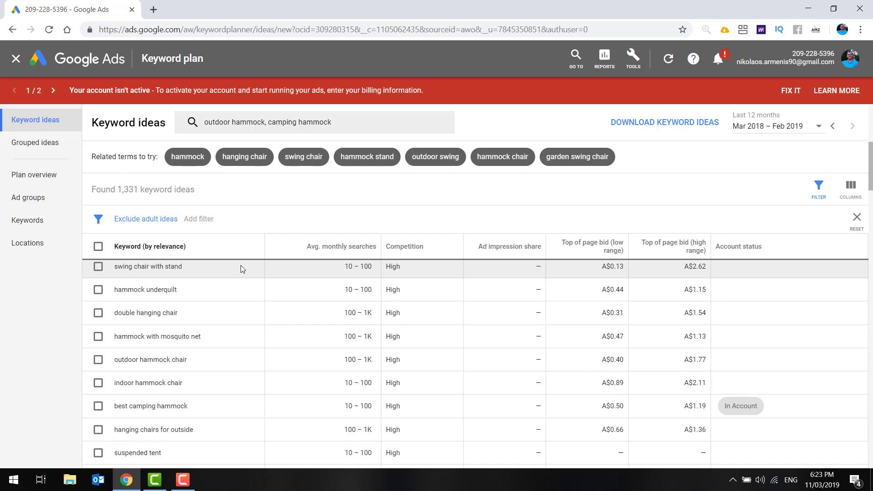
pyautogui.scroll(-6, 296, 335)
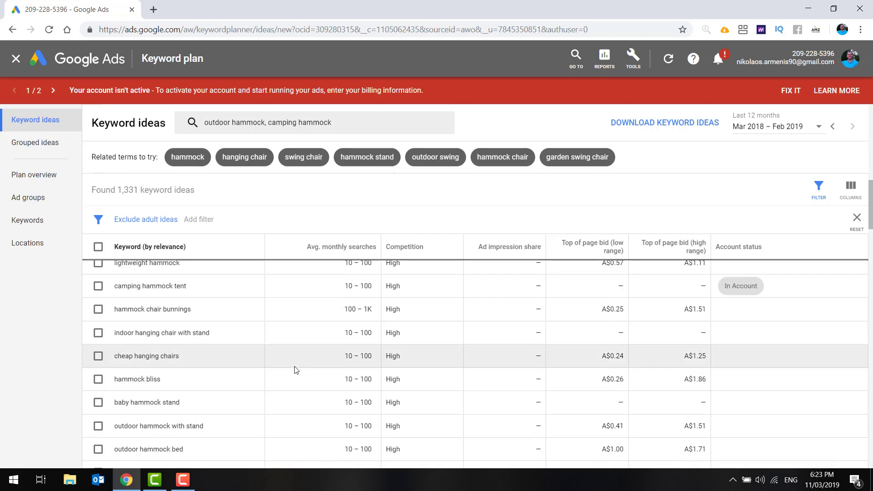
pyautogui.scroll(-6, 294, 386)
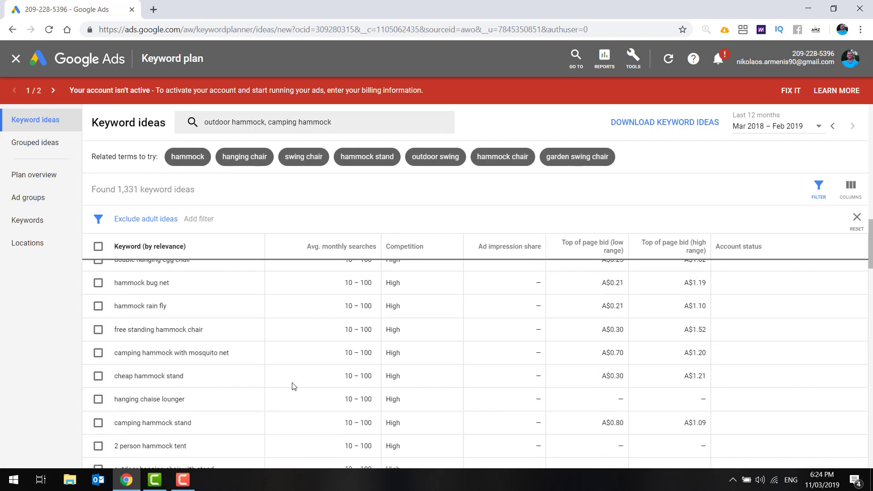
pyautogui.scroll(-5, 167, 353)
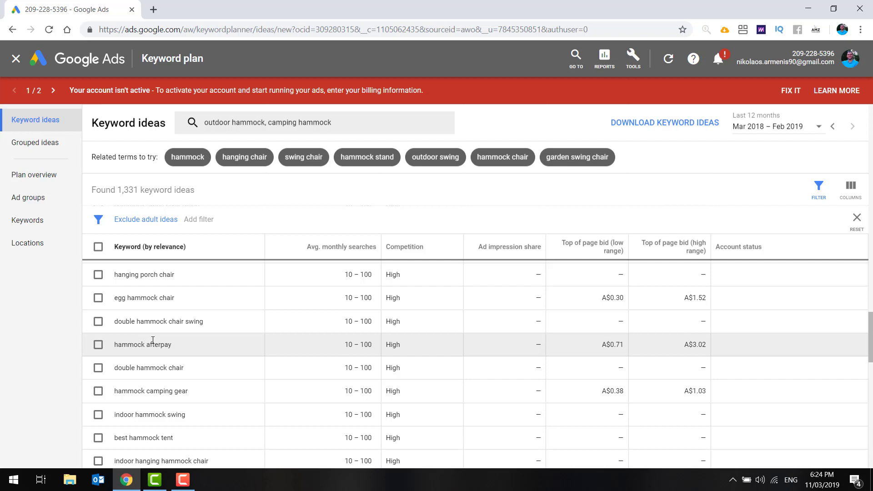
pyautogui.tripleClick(160, 345)
pyautogui.scroll(-2, 222, 375)
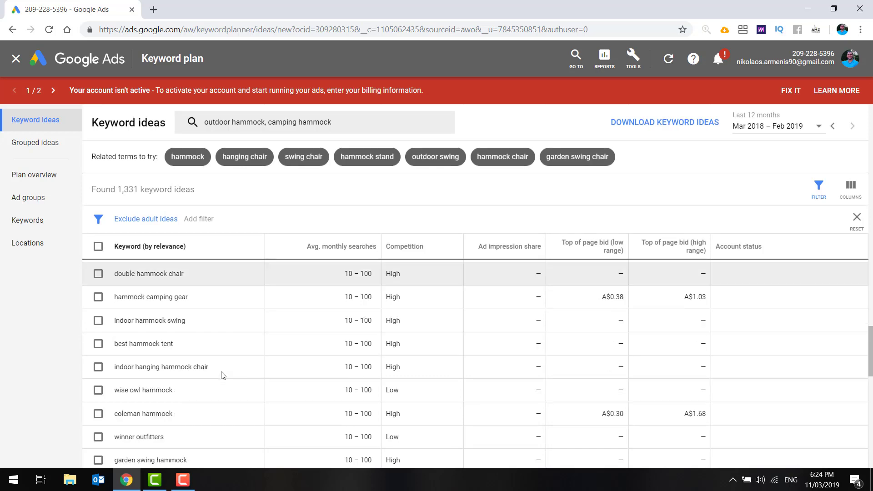
pyautogui.scroll(10, 223, 374)
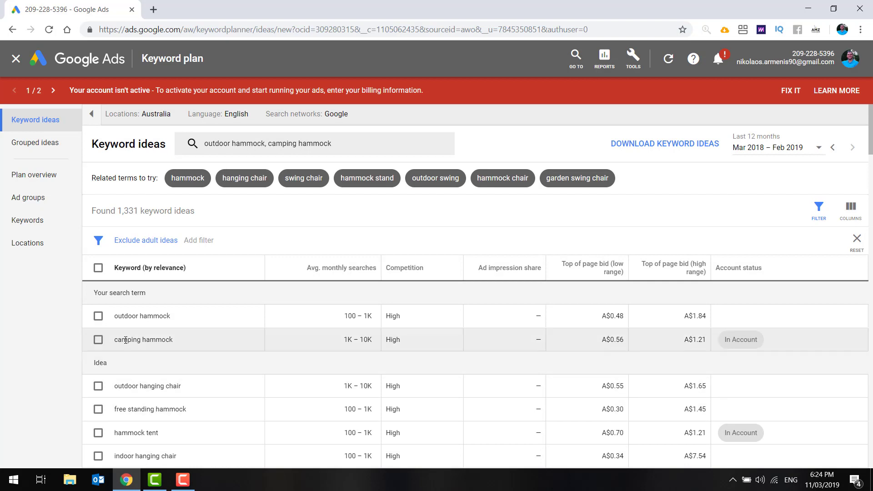
# Tick camping hammock, outdoor hammock, outdoor hanging chair, free standing hammock, hammock tent, hanging swing chair and hammock swing chair
pyautogui.click(98, 340)
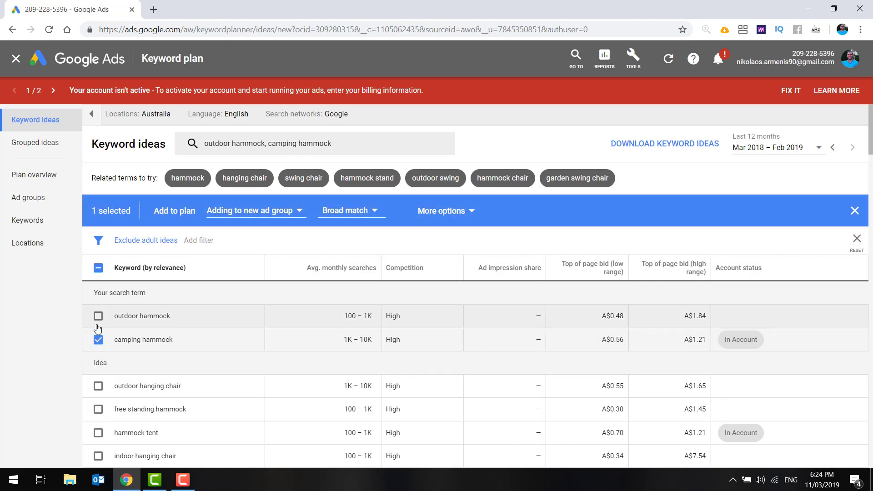
pyautogui.click(98, 316)
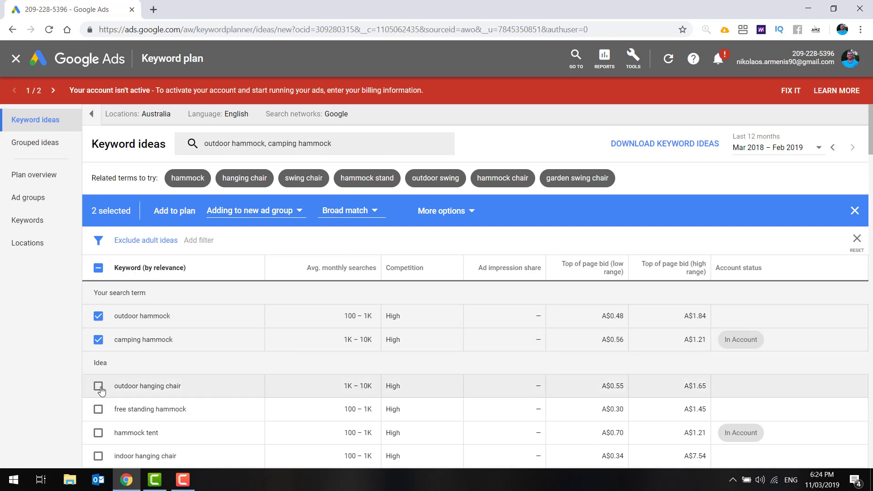
pyautogui.scroll(-2, 98, 346)
pyautogui.click(97, 295)
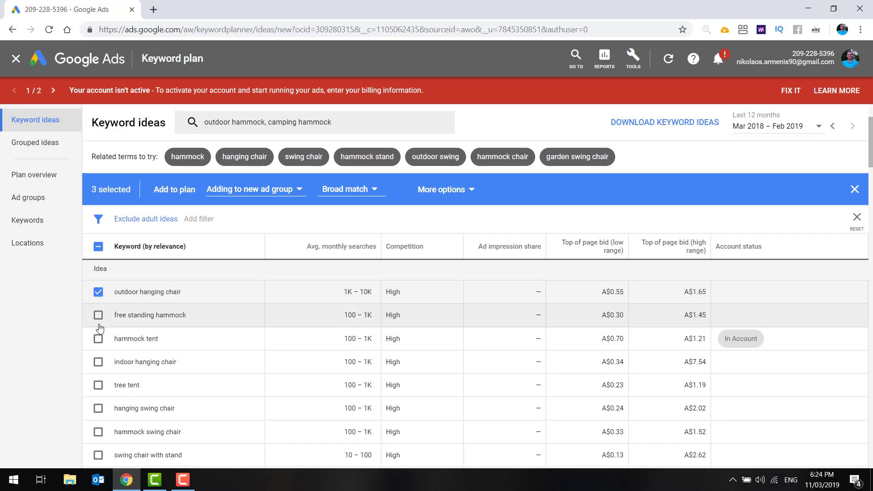
pyautogui.click(98, 317)
pyautogui.click(98, 339)
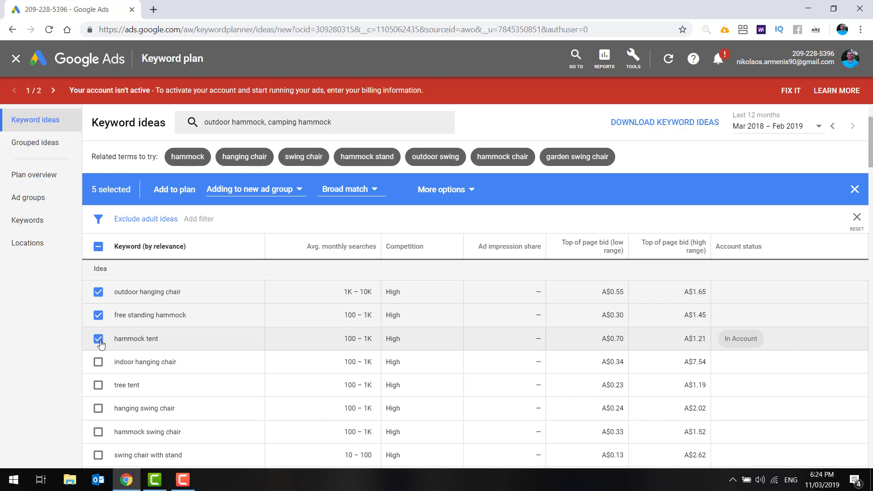
pyautogui.click(98, 408)
pyautogui.click(98, 432)
# Tick five more hammock and hanging-chair ideas and add all twelve to the plan
pyautogui.scroll(-4, 92, 464)
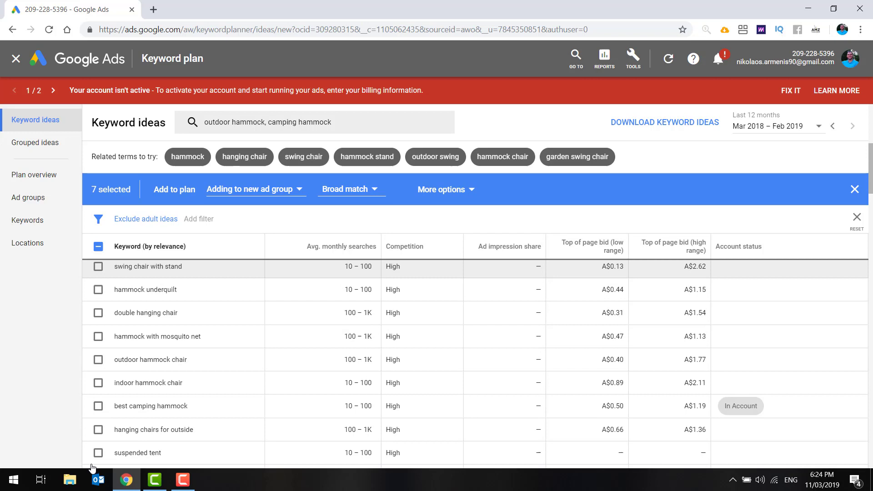
pyautogui.click(98, 430)
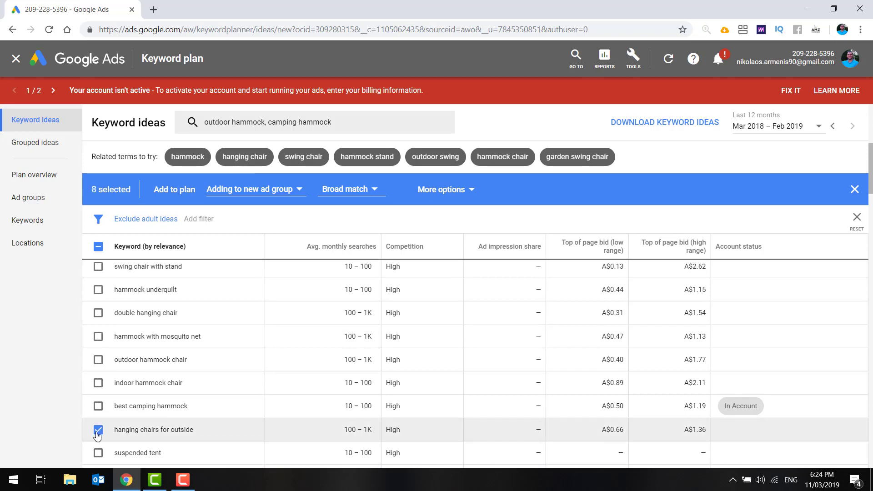
pyautogui.click(98, 406)
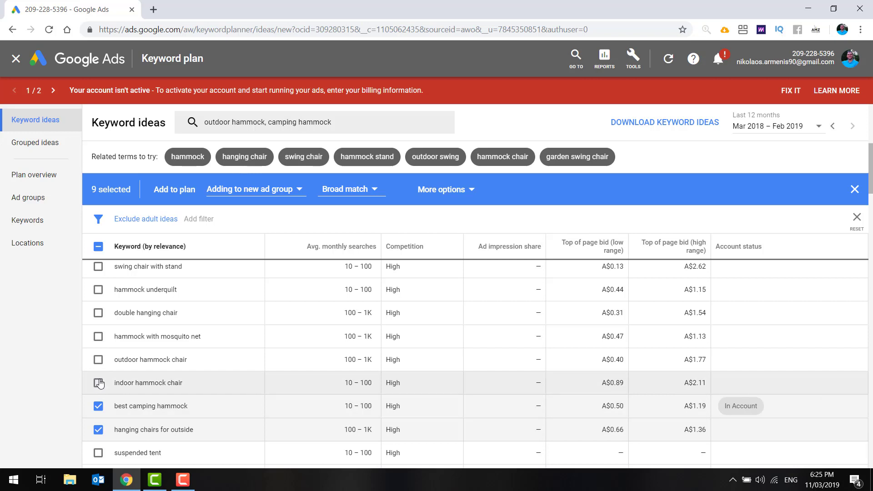
pyautogui.click(98, 359)
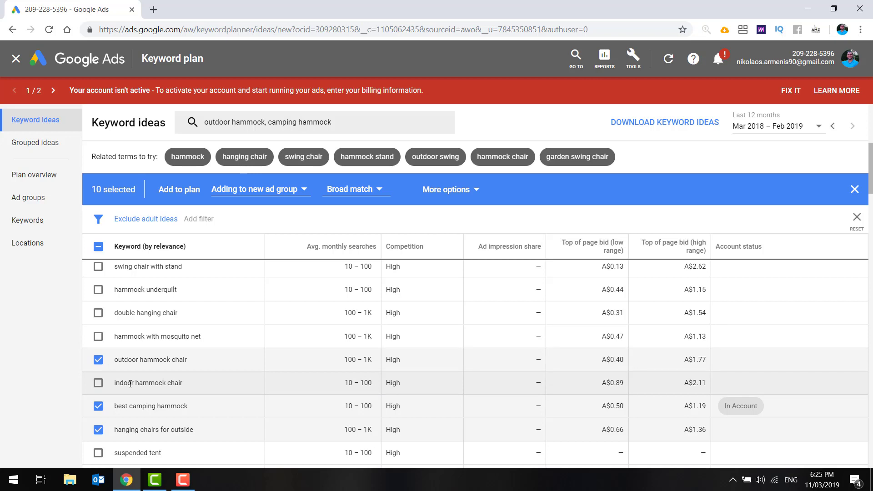
pyautogui.scroll(-4, 130, 384)
pyautogui.click(98, 404)
pyautogui.click(98, 428)
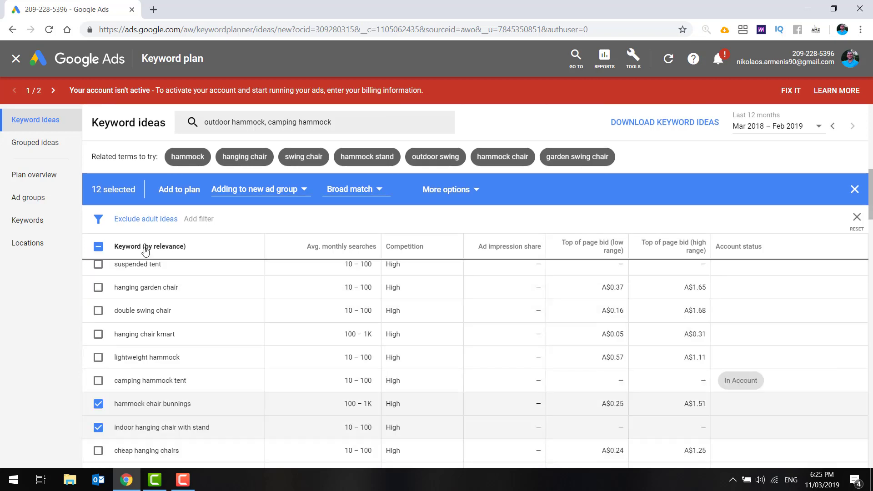
pyautogui.click(183, 199)
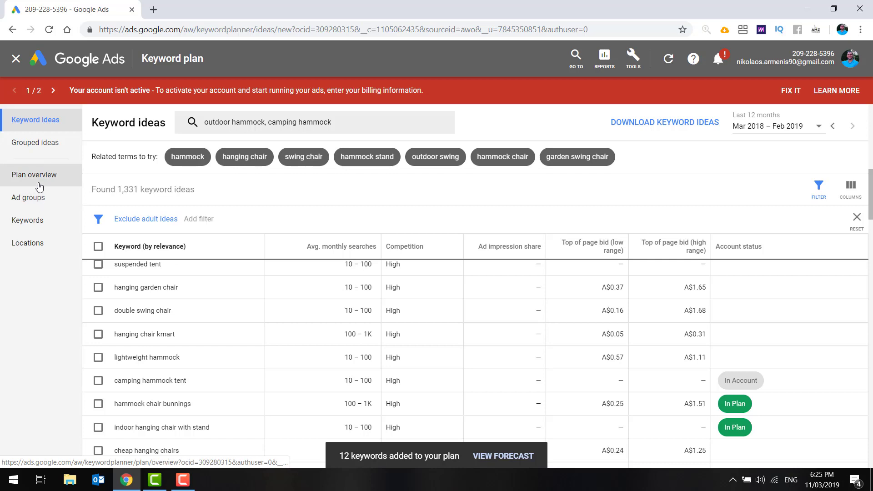
# Open the plan overview and highlight the A$1.26 average CPC forecast
pyautogui.click(13, 181)
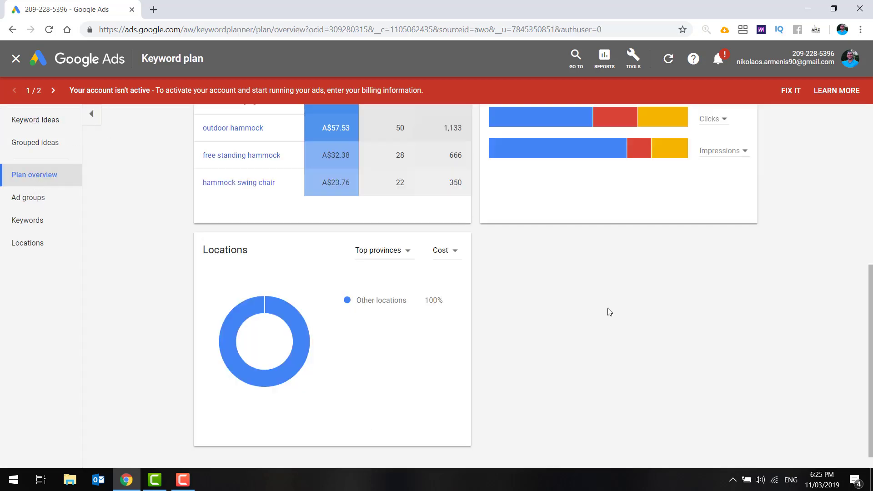
pyautogui.scroll(10, 620, 319)
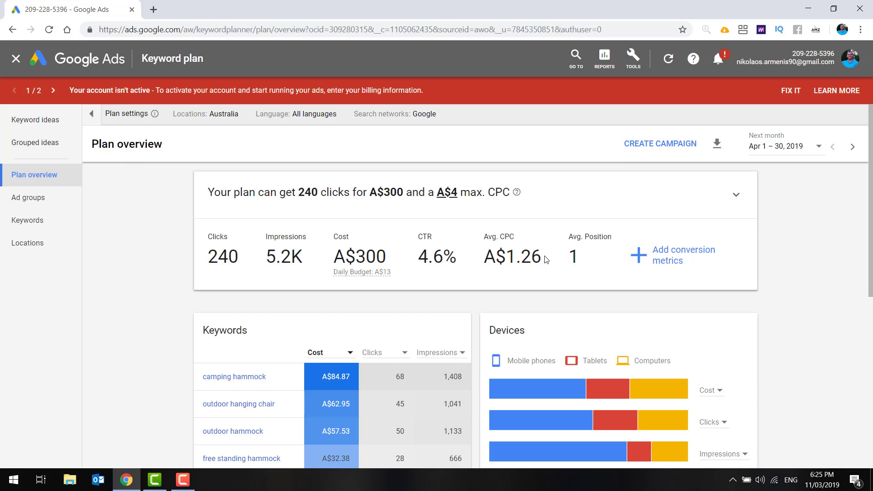
pyautogui.moveTo(542, 257); pyautogui.dragTo(506, 257)
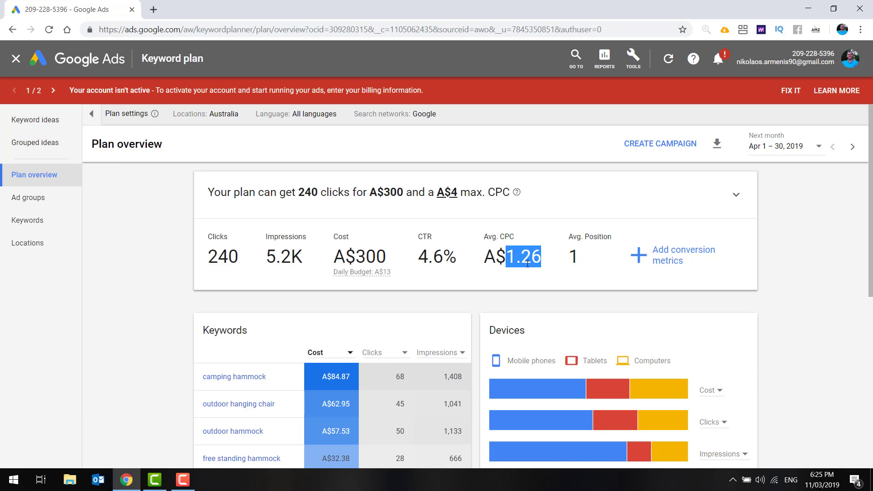
# On the max CPC chart, try A$0.80, then settle the bid at A$1.68
pyautogui.click(447, 193)
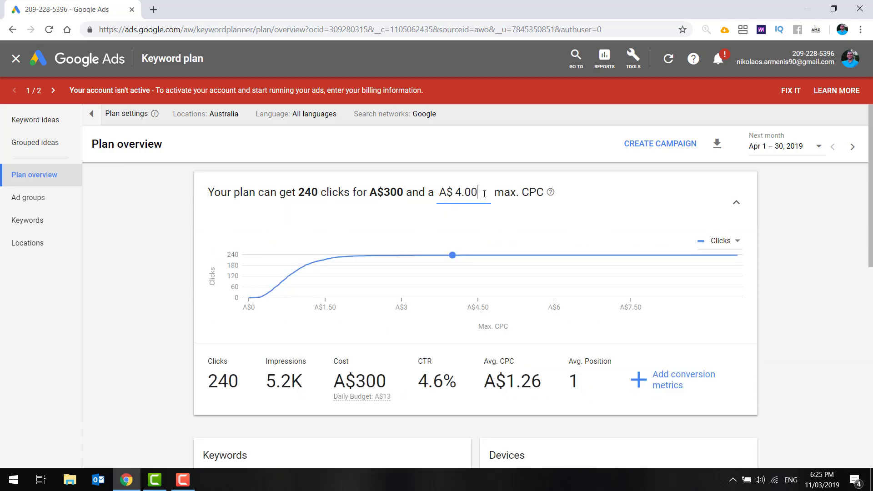
pyautogui.moveTo(453, 256); pyautogui.dragTo(305, 243)
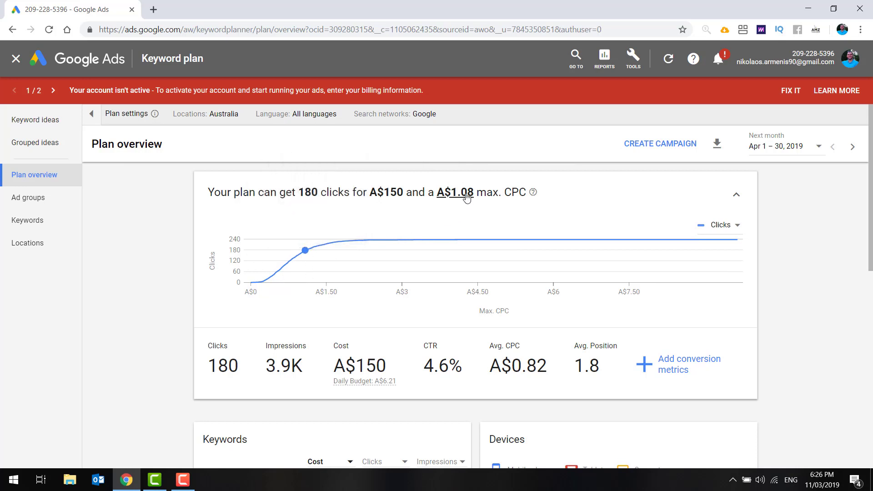
pyautogui.moveTo(300, 253)
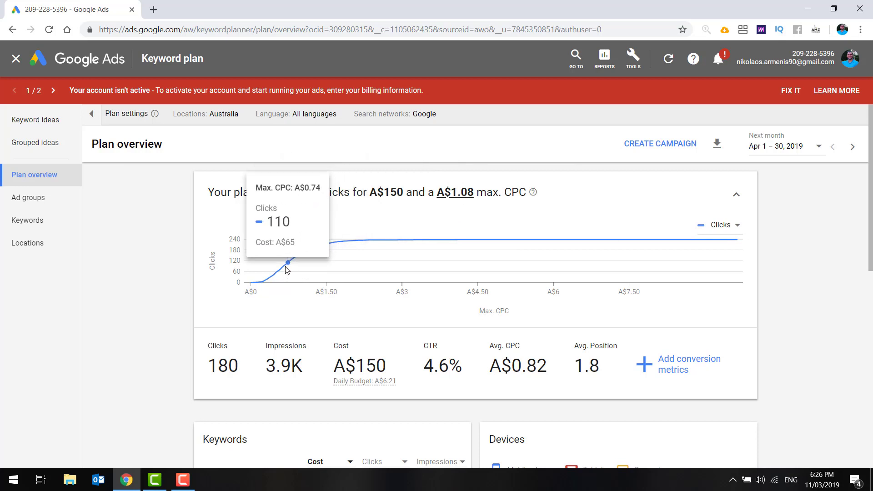
pyautogui.tripleClick(284, 272)
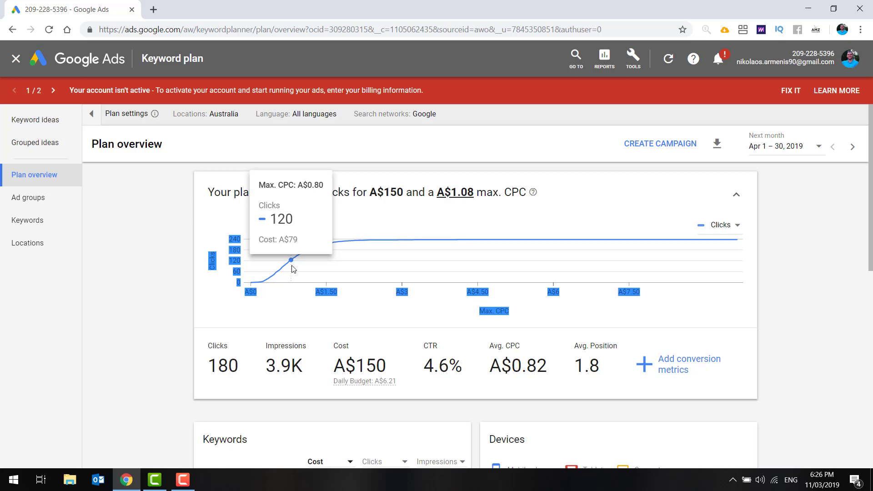
pyautogui.click(292, 267)
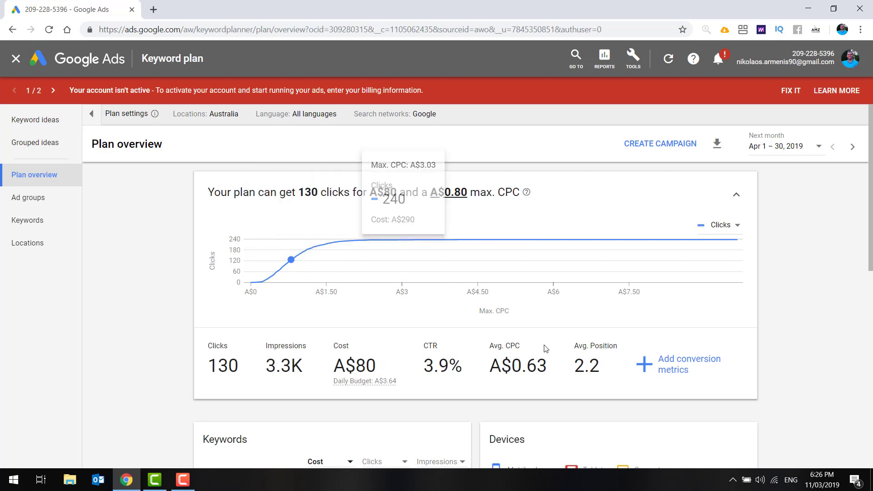
pyautogui.moveTo(293, 265)
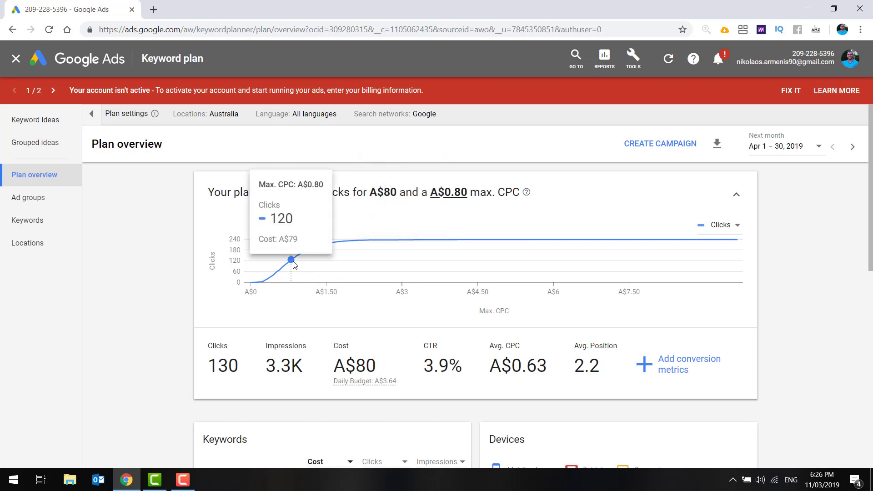
pyautogui.moveTo(293, 265); pyautogui.dragTo(335, 256)
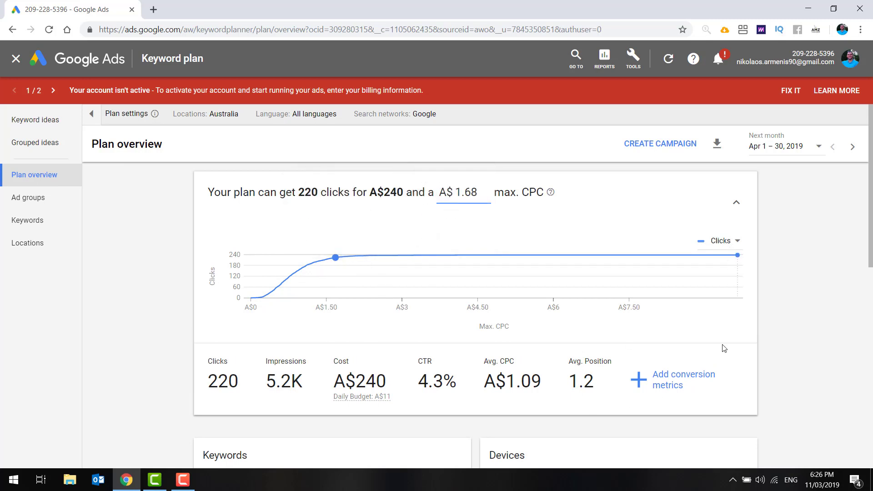
# Add conversion metrics of 10% rate and A$50 value, then highlight the A$11 average CPA
pyautogui.click(669, 373)
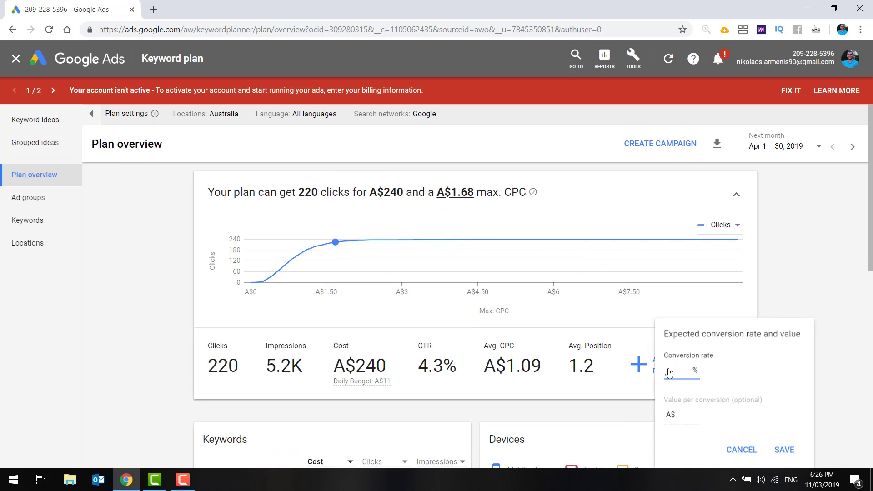
pyautogui.write('10')
pyautogui.click(678, 414)
pyautogui.write('50')
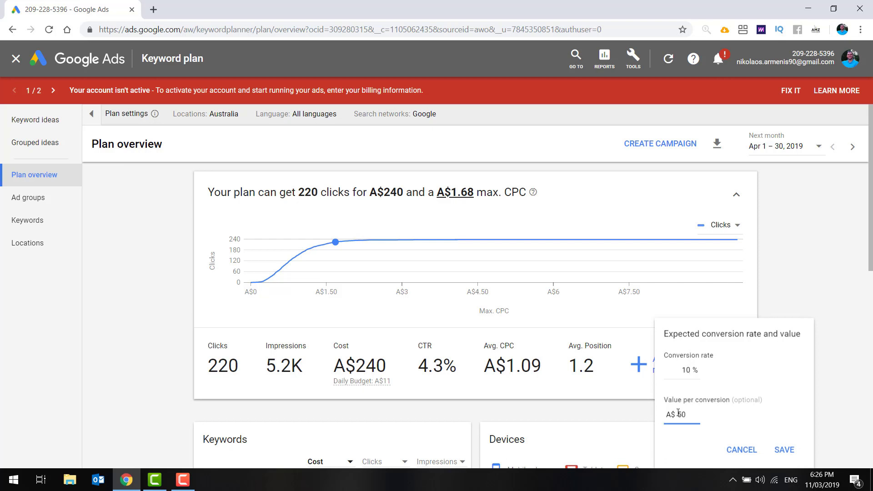
pyautogui.click(788, 451)
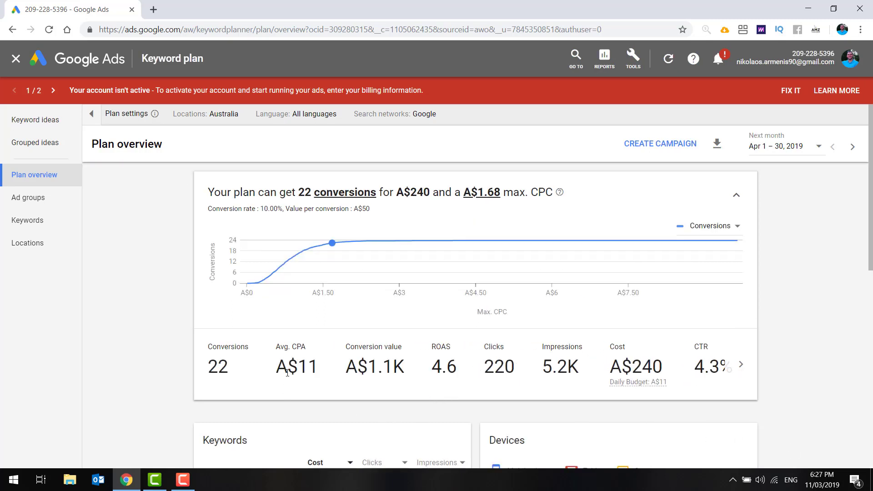
pyautogui.doubleClick(311, 367)
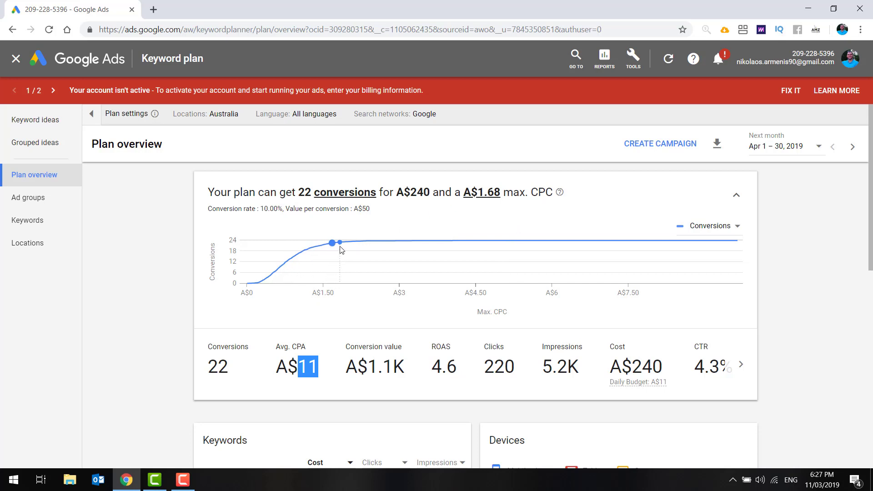
pyautogui.moveTo(330, 246)
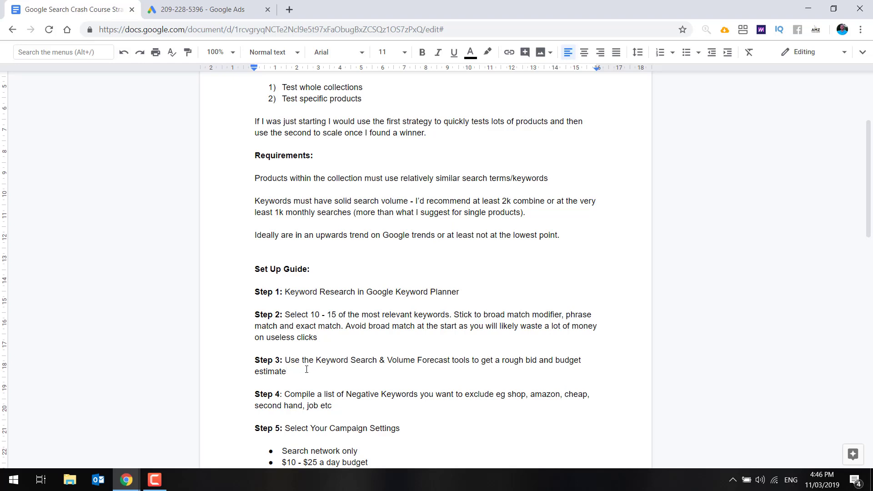
# Scroll the strategy doc down past Step 3's bid and budget estimates
pyautogui.scroll(-3, 307, 370)
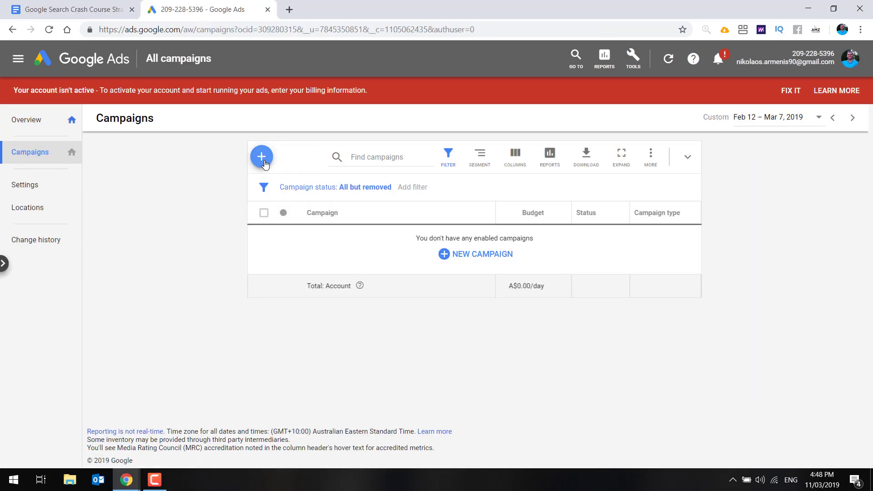
# Start a new Google Ads campaign of the Search type
pyautogui.click(262, 157)
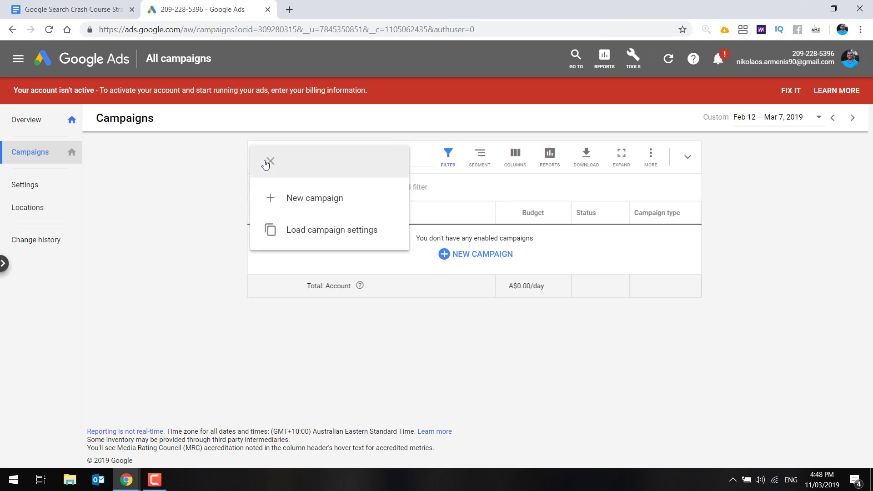
pyautogui.click(315, 196)
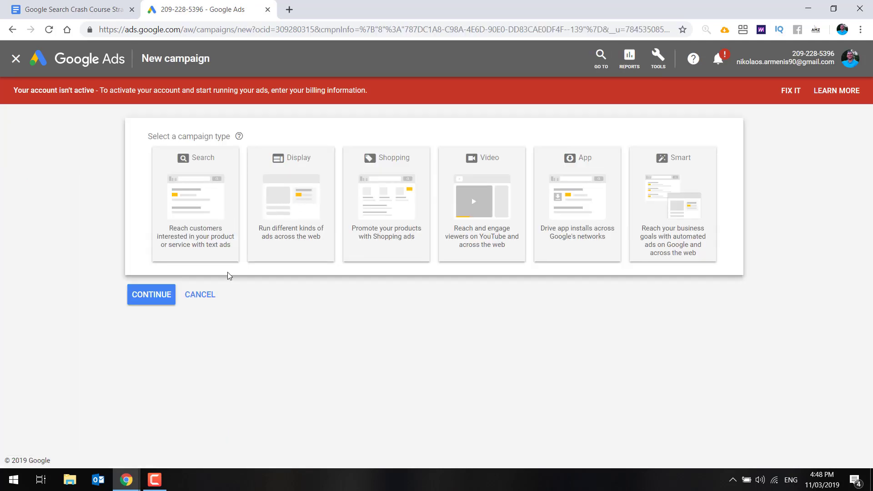
pyautogui.click(208, 227)
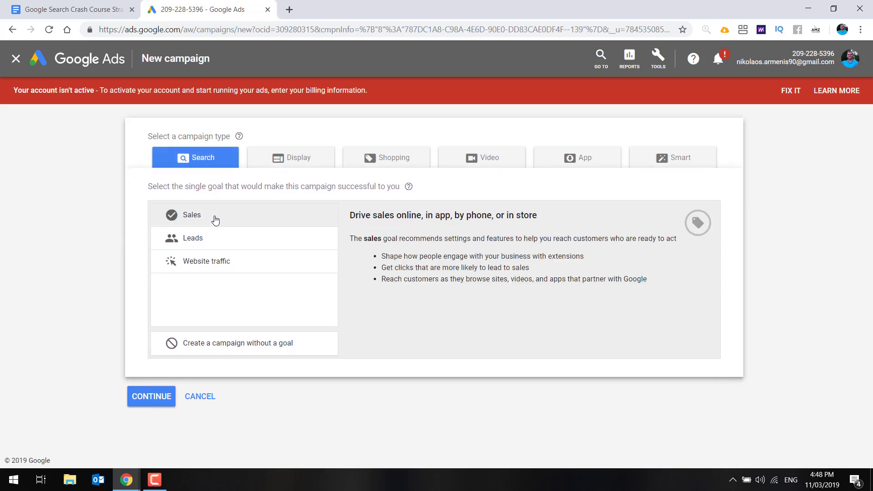
# Choose Sales as the campaign goal, reached through website visits
pyautogui.click(215, 220)
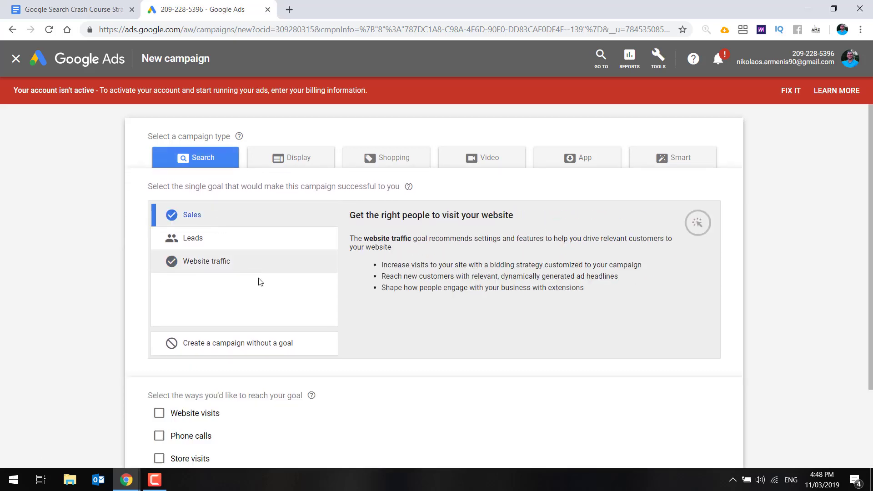
pyautogui.scroll(-2, 264, 285)
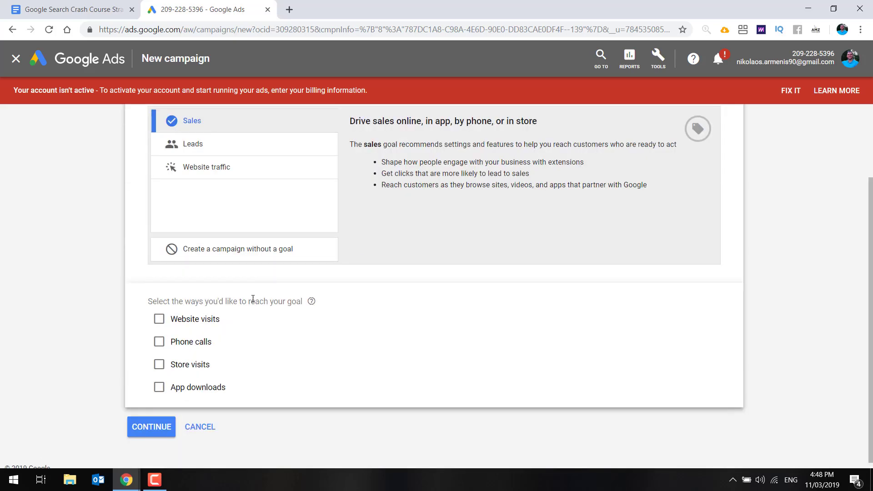
pyautogui.click(197, 320)
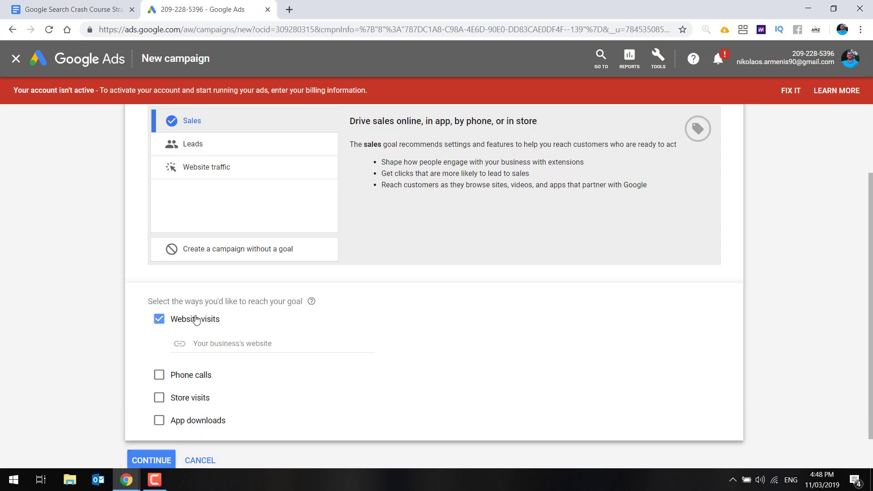
pyautogui.click(251, 344)
pyautogui.scroll(-1, 250, 341)
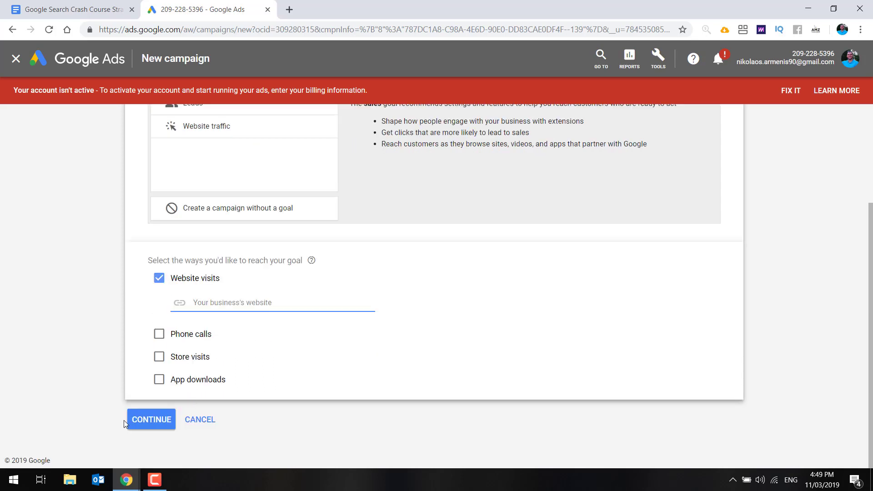
# Exclude the Google Display Network, review Locations, Languages and Budget, then check the strategy doc
pyautogui.click(142, 419)
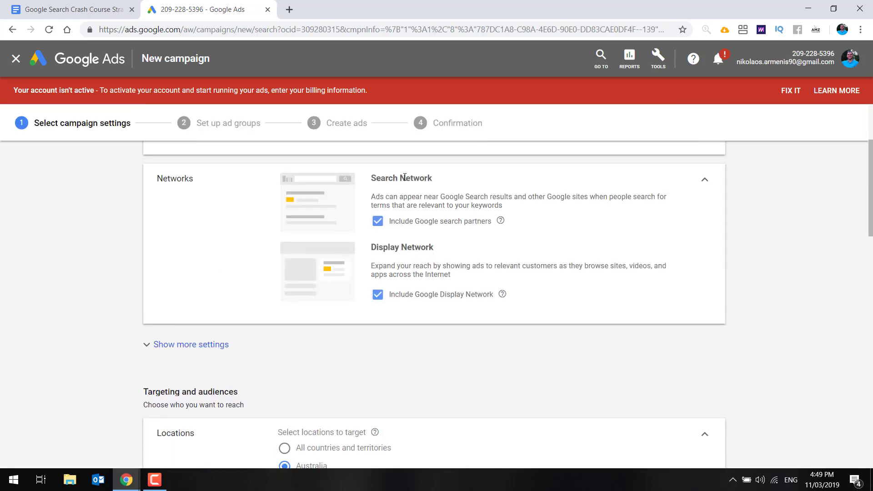
pyautogui.click(378, 298)
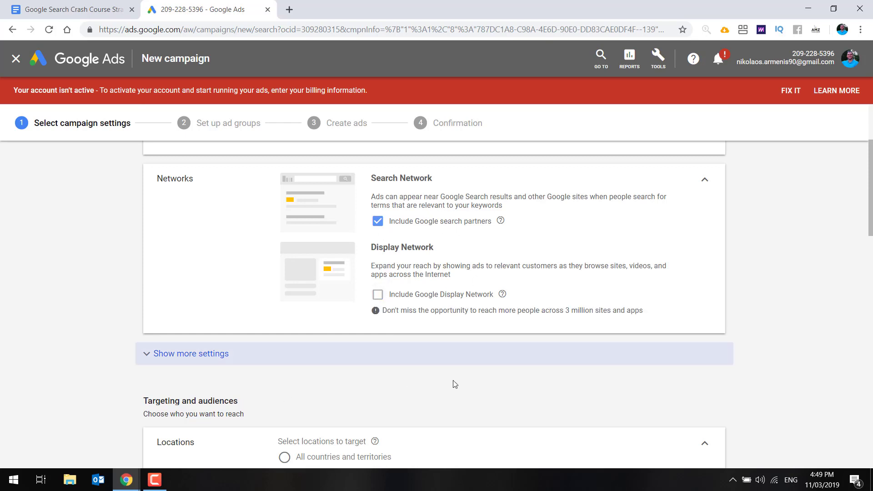
pyautogui.scroll(-2, 453, 387)
pyautogui.scroll(-2, 453, 387)
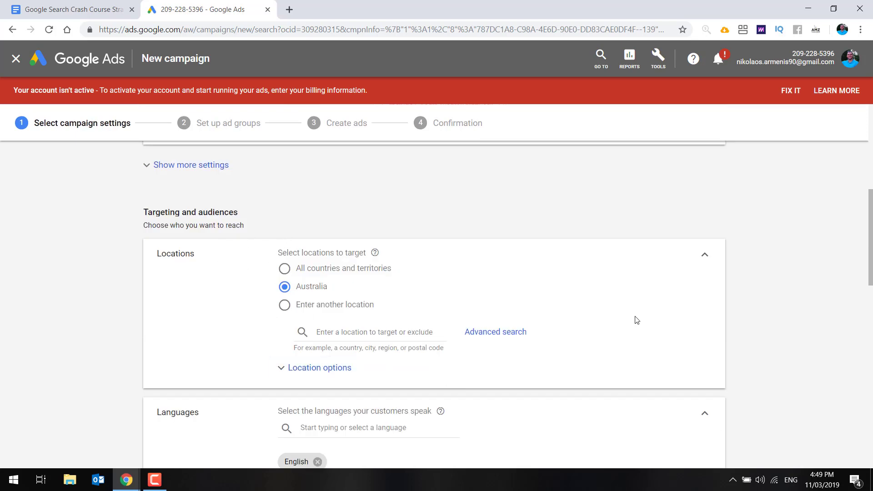
pyautogui.scroll(-2, 637, 319)
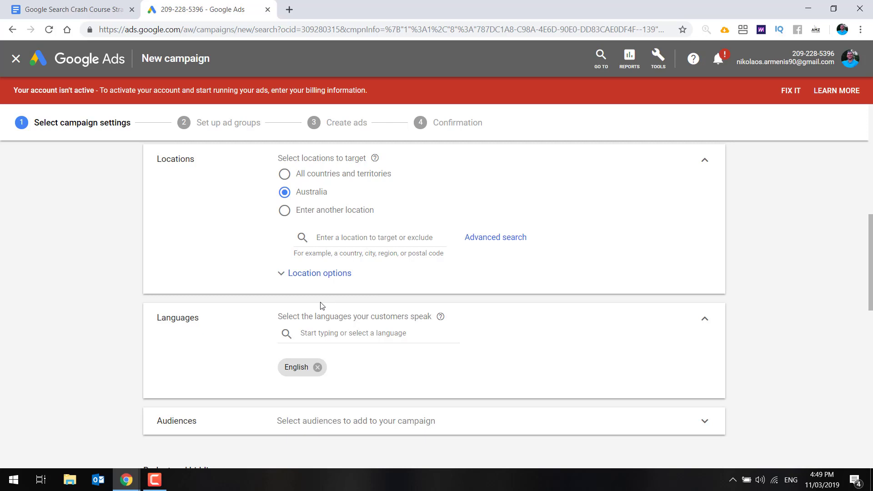
pyautogui.scroll(-4, 337, 252)
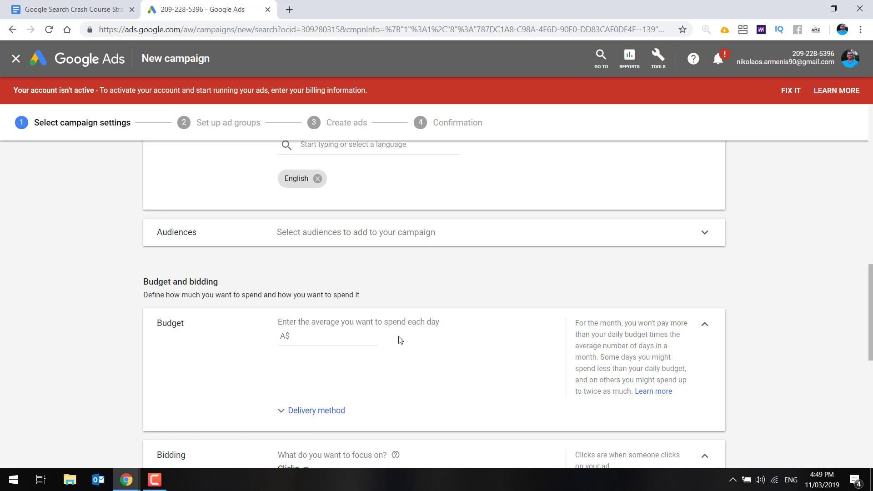
pyautogui.click(83, 9)
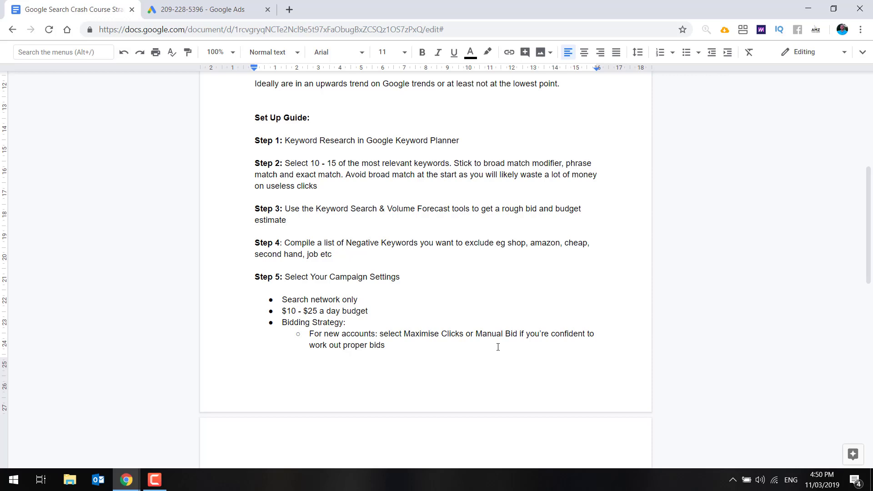
# Read Steps 6–7 of the Set Up Guide, then return to the campaign's bidding settings
pyautogui.scroll(-5, 346, 282)
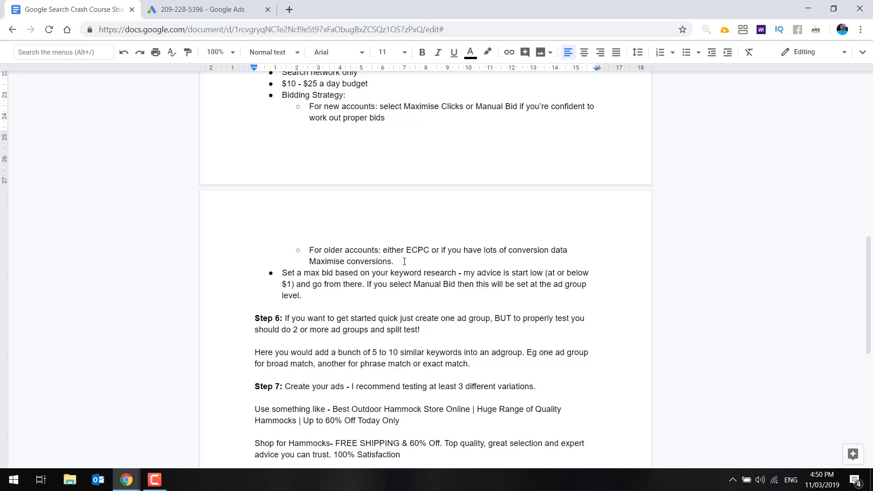
pyautogui.hotkey('ctrl', 'Tab')
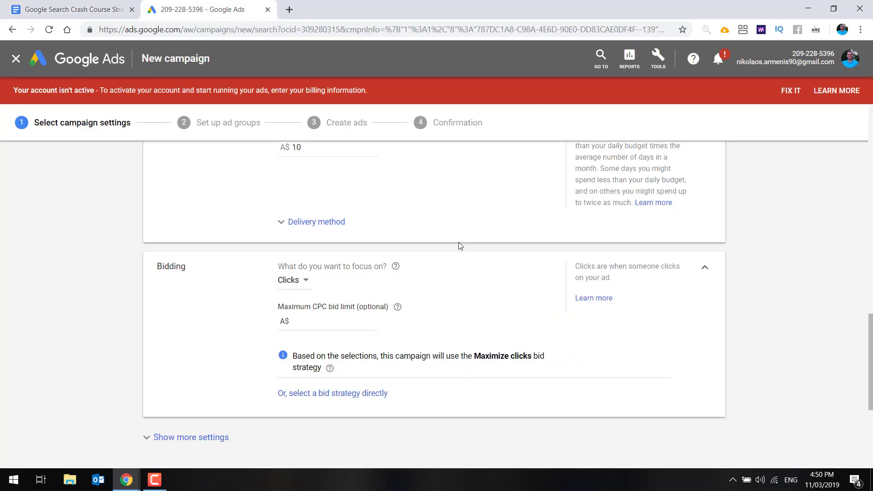
# Select a bid strategy directly, trying Manual CPC before settling on Maximize clicks
pyautogui.click(331, 394)
pyautogui.click(345, 268)
pyautogui.click(328, 393)
pyautogui.click(326, 344)
pyautogui.click(323, 304)
pyautogui.click(329, 347)
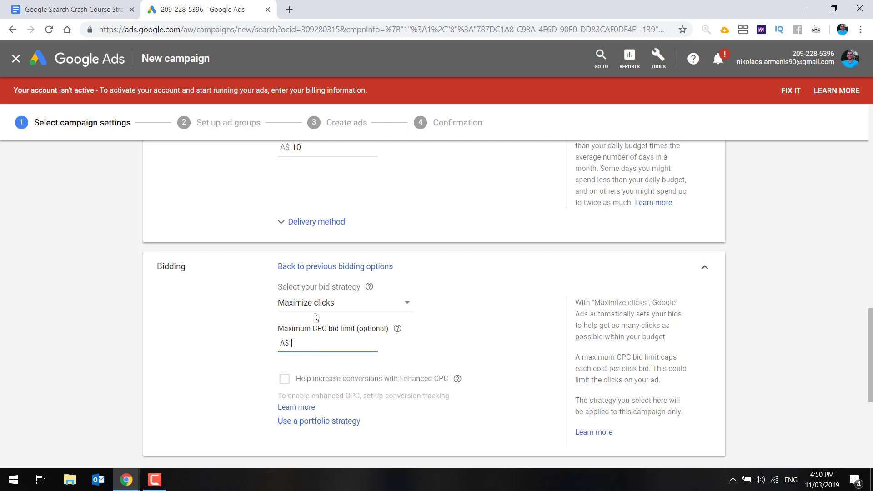
pyautogui.click(330, 304)
pyautogui.click(331, 323)
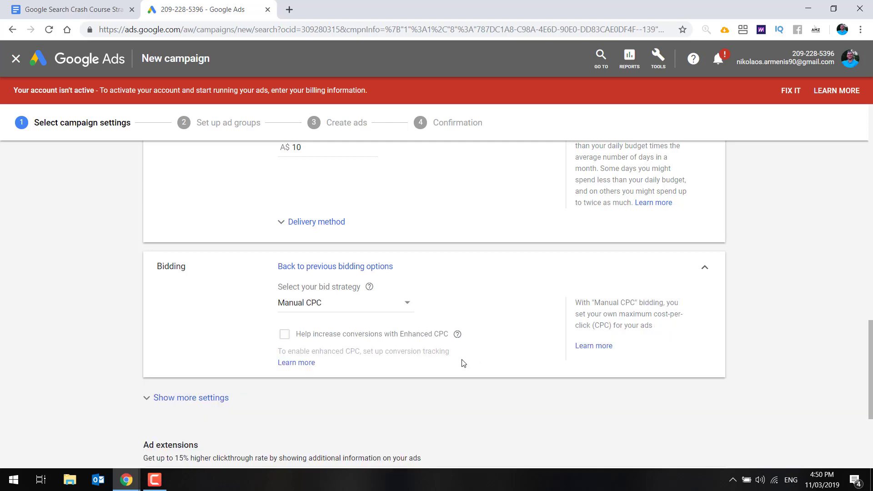
pyautogui.click(337, 303)
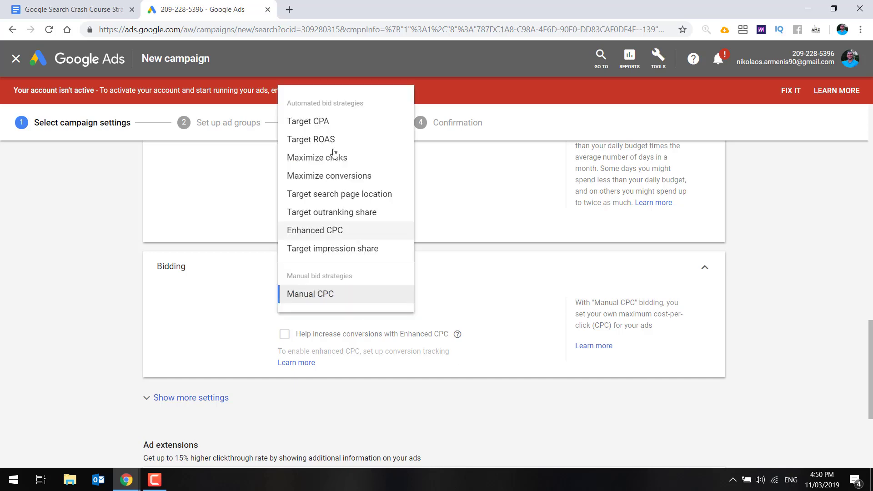
pyautogui.click(348, 162)
# Set the Maximum CPC bid limit to A$0.78
pyautogui.scroll(-4, 457, 291)
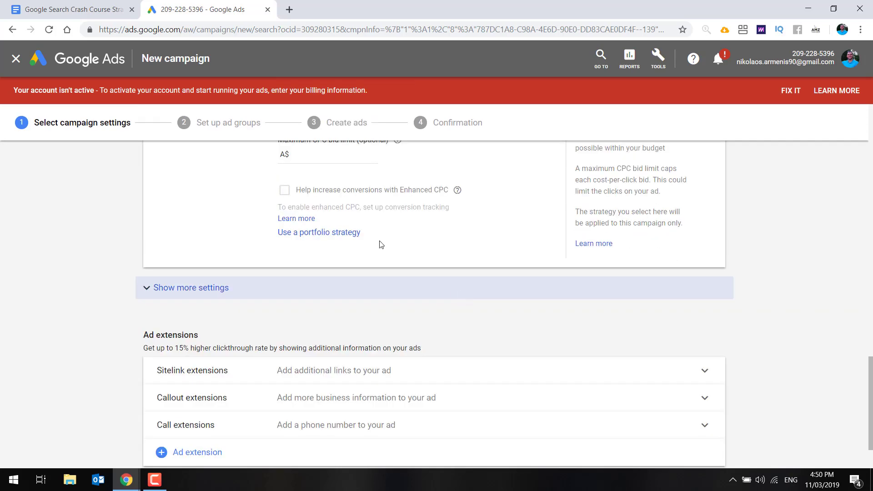
pyautogui.scroll(2, 381, 237)
pyautogui.click(335, 232)
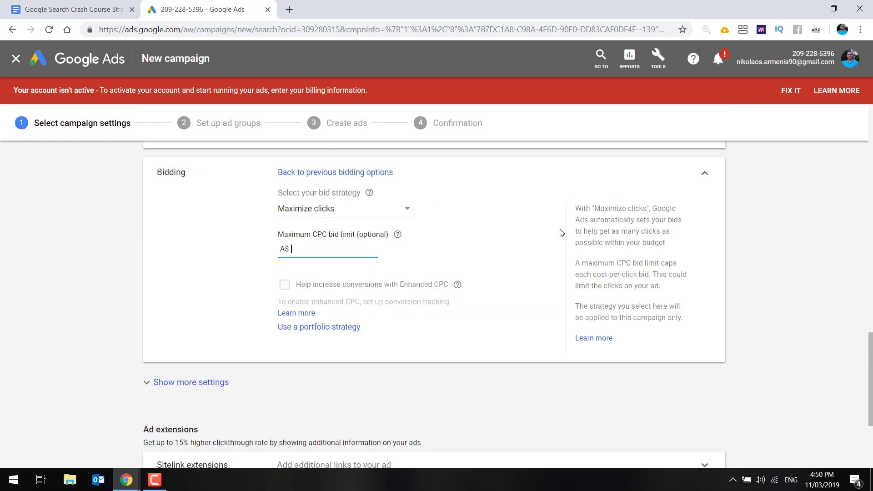
pyautogui.write('0.78')
# Review the Sitelink extensions options, then save the campaign settings and continue to ad groups
pyautogui.scroll(-4, 495, 321)
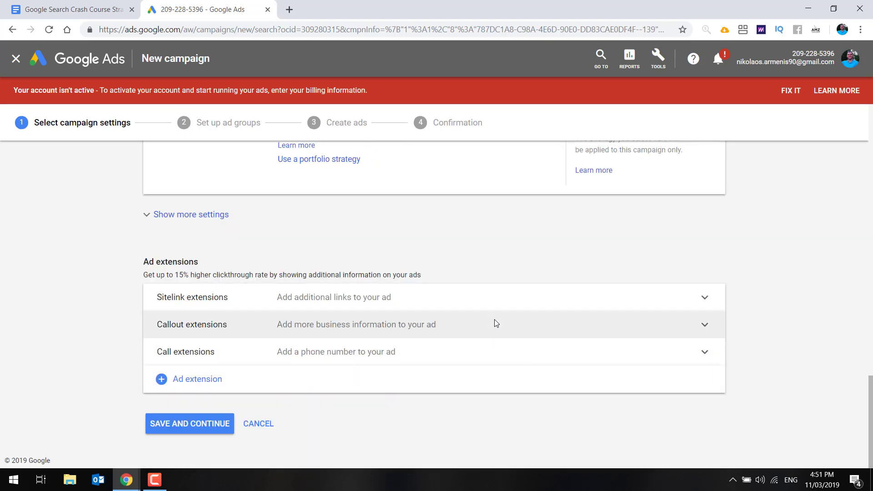
pyautogui.click(201, 298)
pyautogui.scroll(-4, 490, 422)
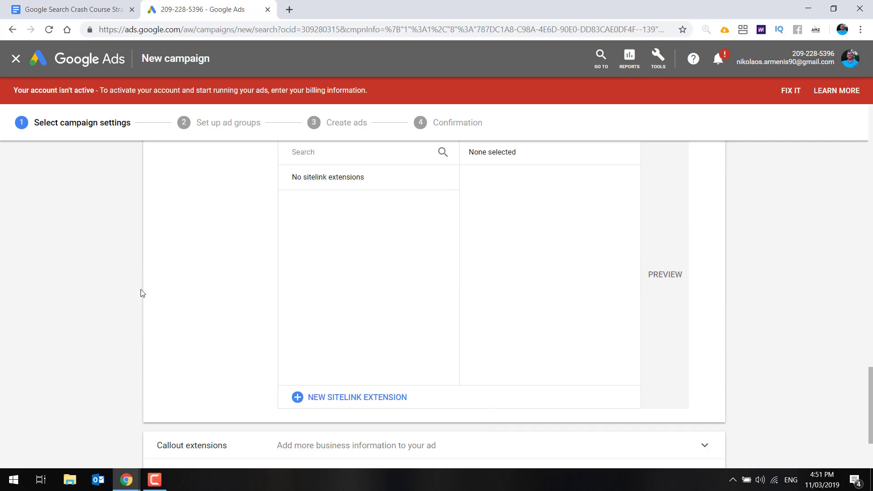
pyautogui.scroll(4, 141, 294)
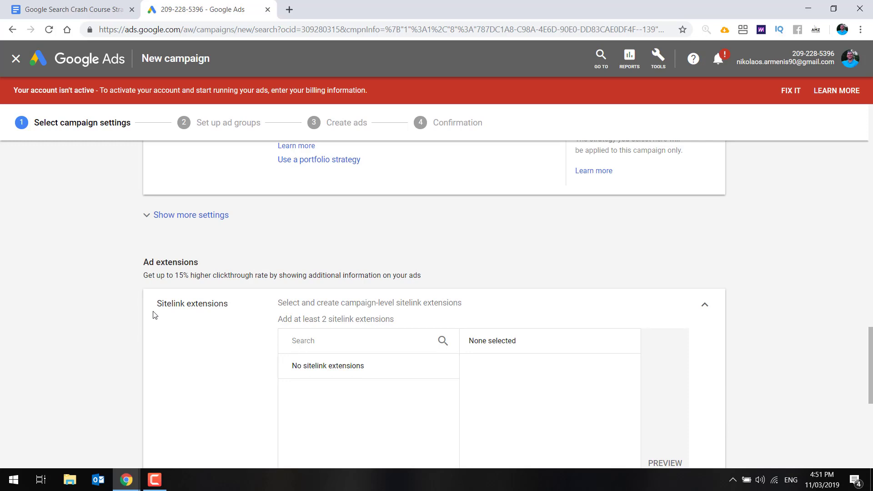
pyautogui.scroll(-7, 132, 313)
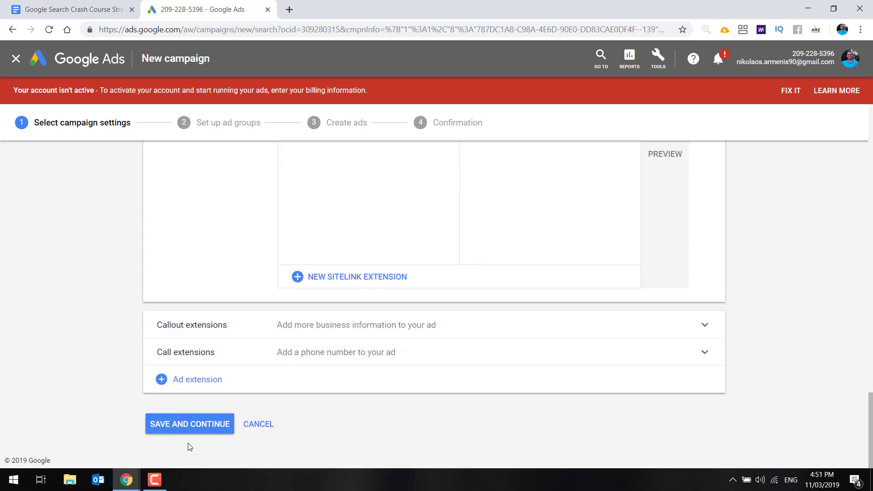
pyautogui.click(194, 422)
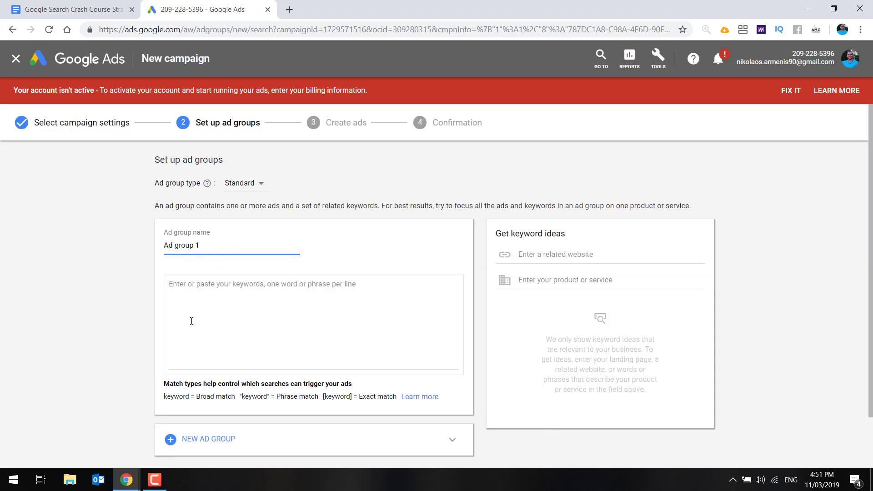
# Switch over to the strategy document tab to consult the guide
pyautogui.hotkey('ctrl', 'Tab')
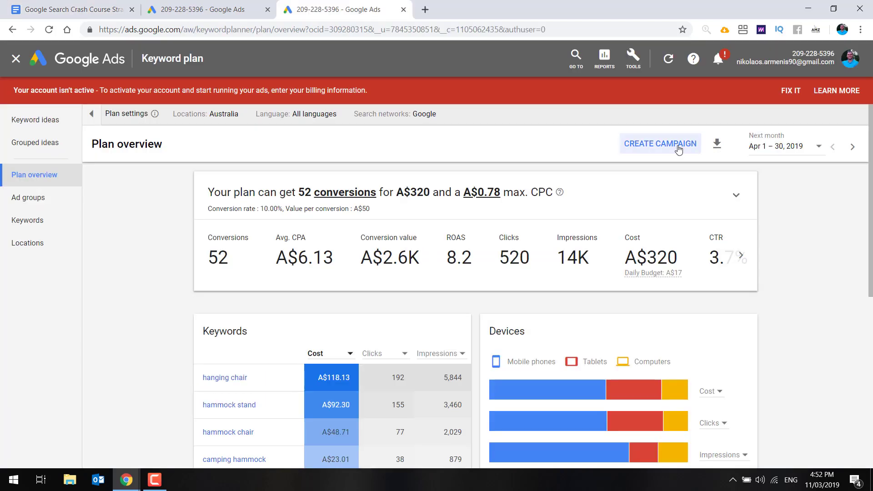
# Download the keyword plan forecasts as a CSV file
pyautogui.click(717, 145)
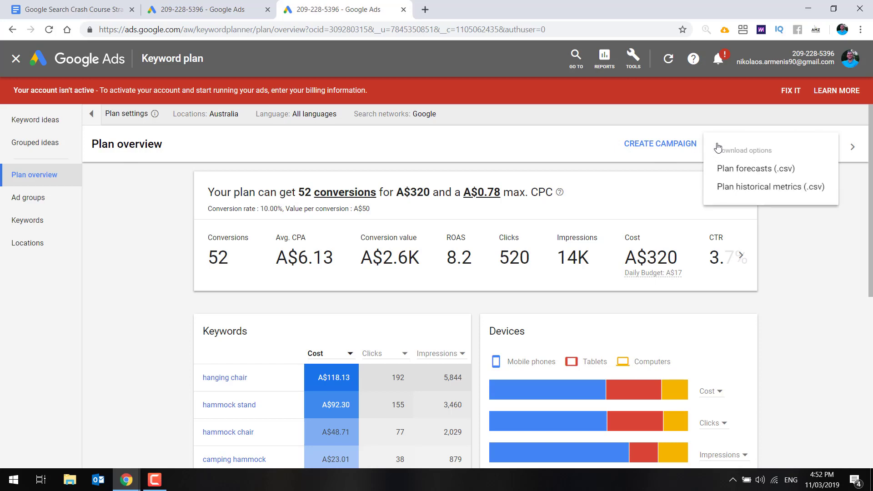
pyautogui.click(762, 169)
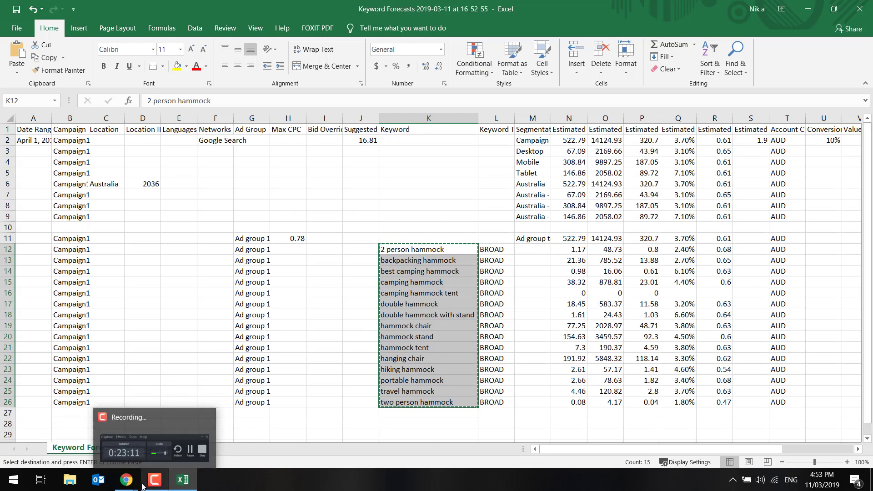
# Paste the copied keyword list into AdWords Wrapper and generate its match-type variants
pyautogui.moveTo(139, 484)
pyautogui.click(81, 432)
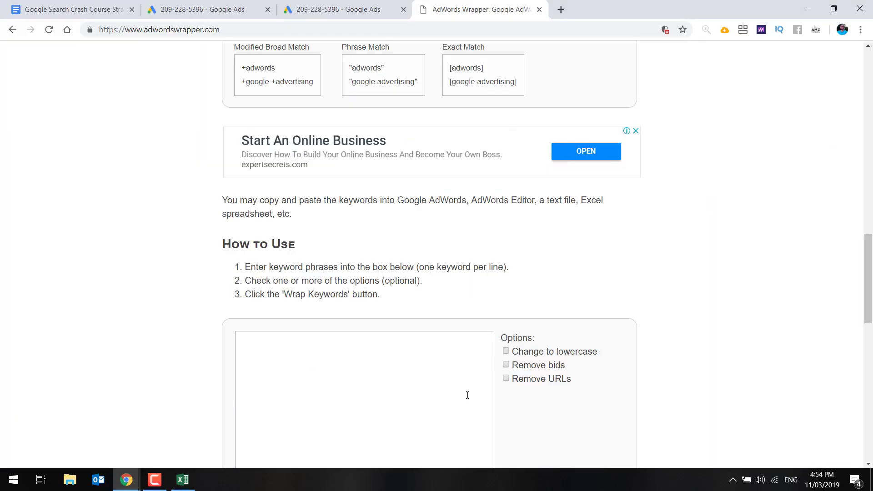
pyautogui.click(353, 369)
pyautogui.hotkey('ctrl', 'v')
pyautogui.click(364, 278)
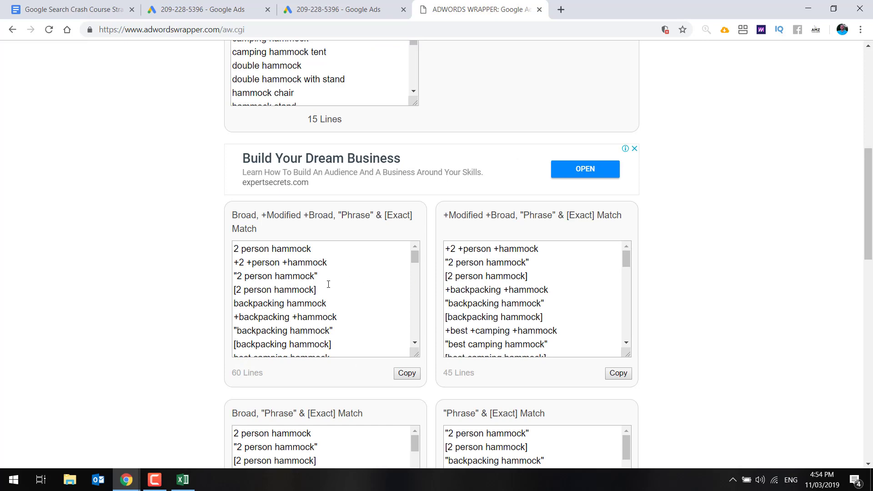
# Compare the broad, modified broad, phrase and exact lines for '2 person hammock'
pyautogui.scroll(-2, 337, 285)
pyautogui.scroll(2, 336, 285)
pyautogui.scroll(-7, 447, 349)
pyautogui.scroll(-2, 415, 403)
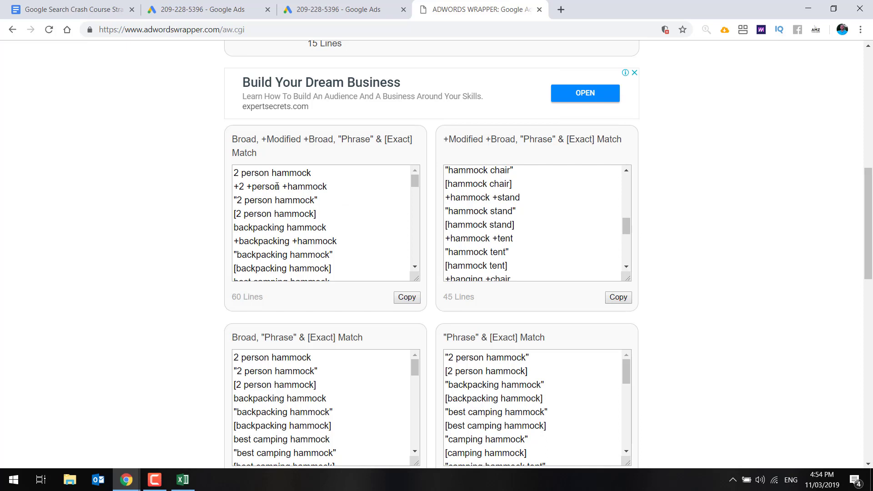
pyautogui.moveTo(339, 187); pyautogui.dragTo(232, 188)
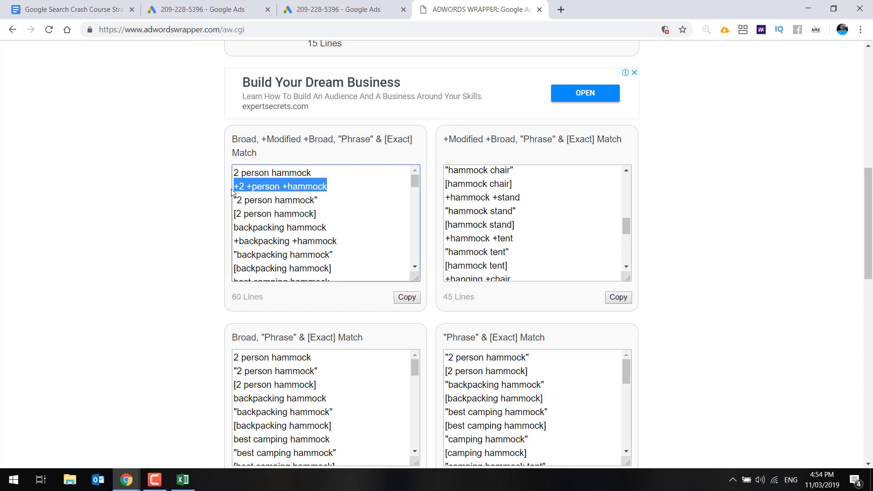
pyautogui.moveTo(312, 172); pyautogui.dragTo(233, 173)
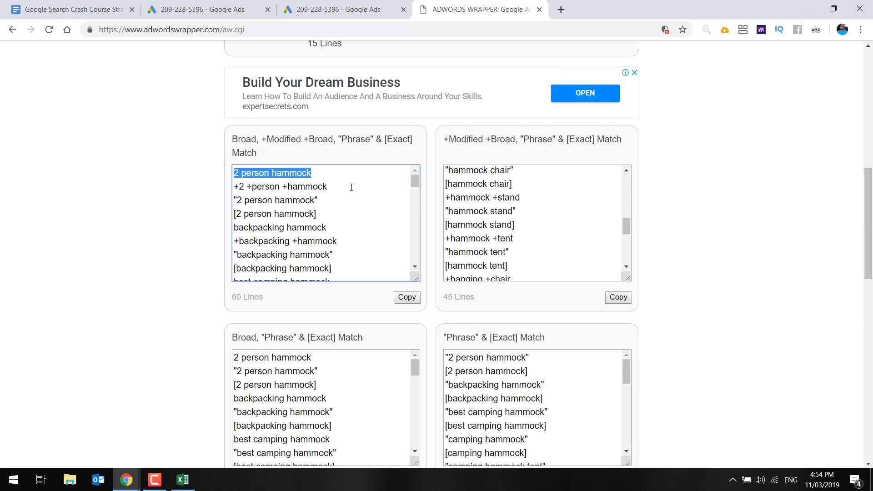
pyautogui.moveTo(351, 187); pyautogui.dragTo(203, 191)
pyautogui.moveTo(320, 200); pyautogui.dragTo(189, 203)
pyautogui.moveTo(317, 214); pyautogui.dragTo(218, 218)
pyautogui.moveTo(318, 213); pyautogui.dragTo(233, 191)
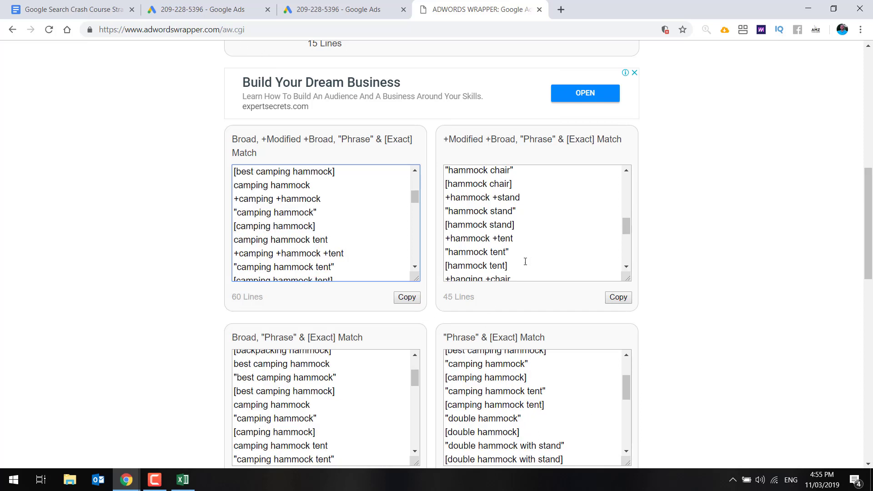
# Paste the modified broad, phrase and exact keyword list into the ad group's keyword box
pyautogui.click(491, 253)
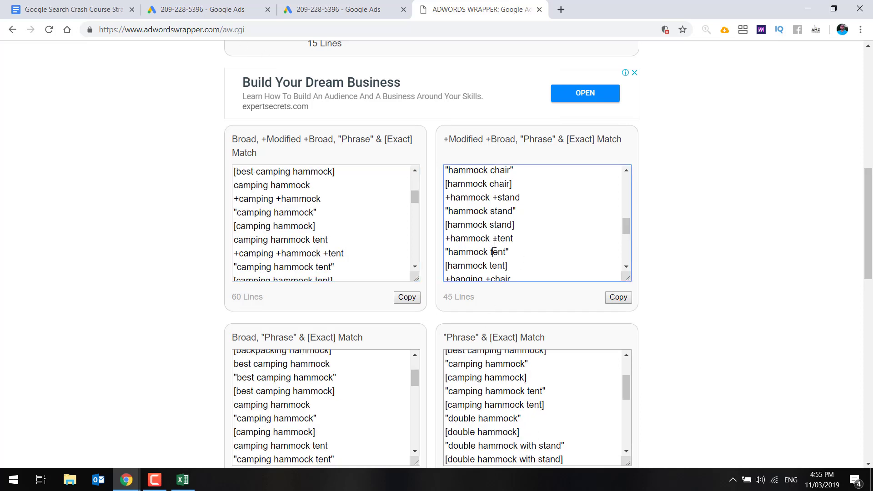
pyautogui.click(621, 299)
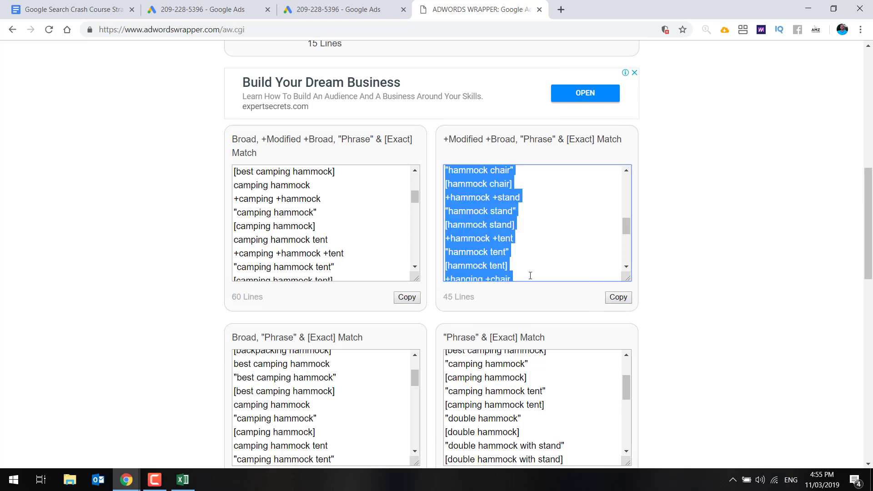
pyautogui.click(182, 9)
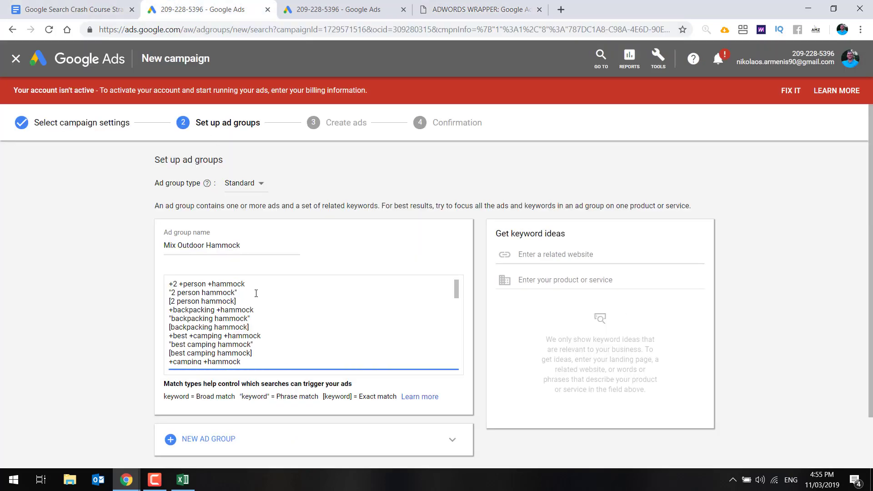
pyautogui.rightClick(279, 320)
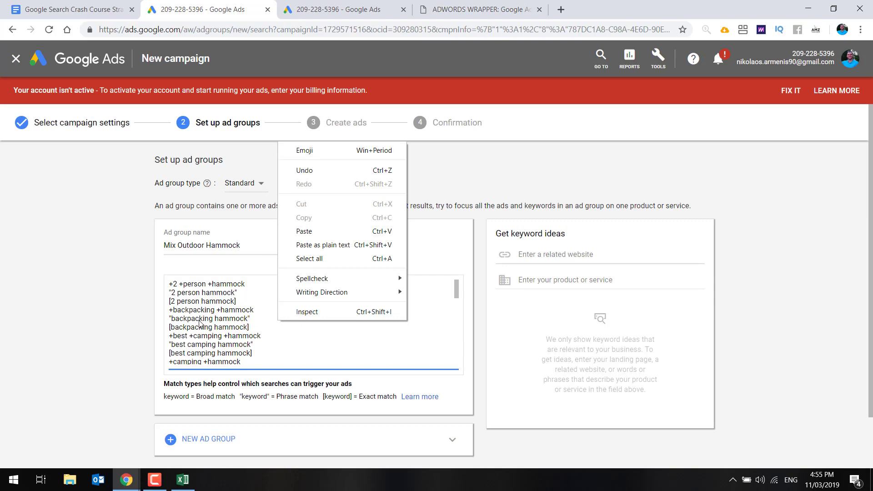
pyautogui.click(336, 231)
# Save the Mix Outdoor Hammock ad group and continue to creating ads
pyautogui.scroll(-5, 304, 326)
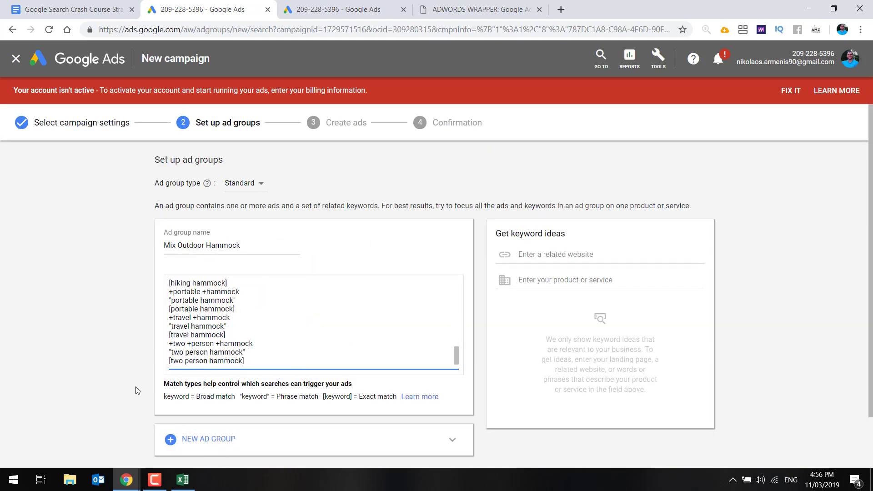
pyautogui.scroll(-2, 44, 343)
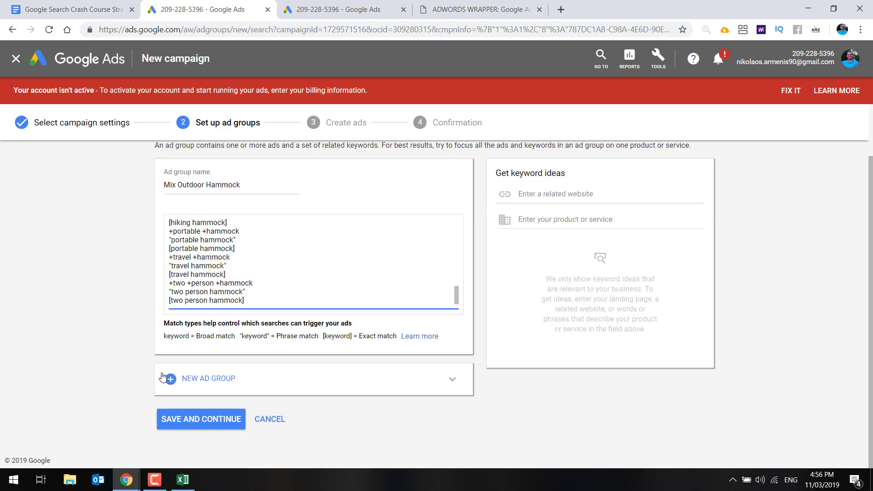
pyautogui.click(226, 421)
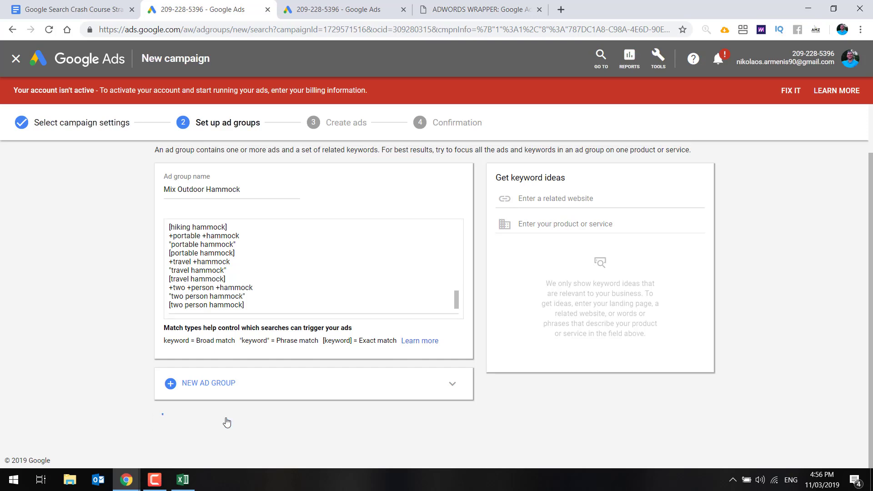
# Select the suggested headline 'Best Outdoor Hammock Store Online' in the strategy doc and return to Google Ads
pyautogui.click(83, 6)
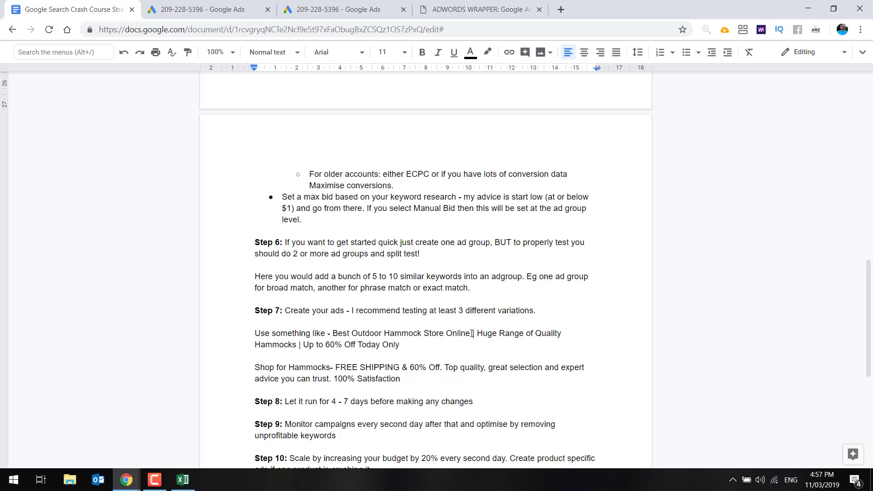
pyautogui.moveTo(472, 333); pyautogui.dragTo(333, 334)
pyautogui.hotkey('ctrl', 'Tab')
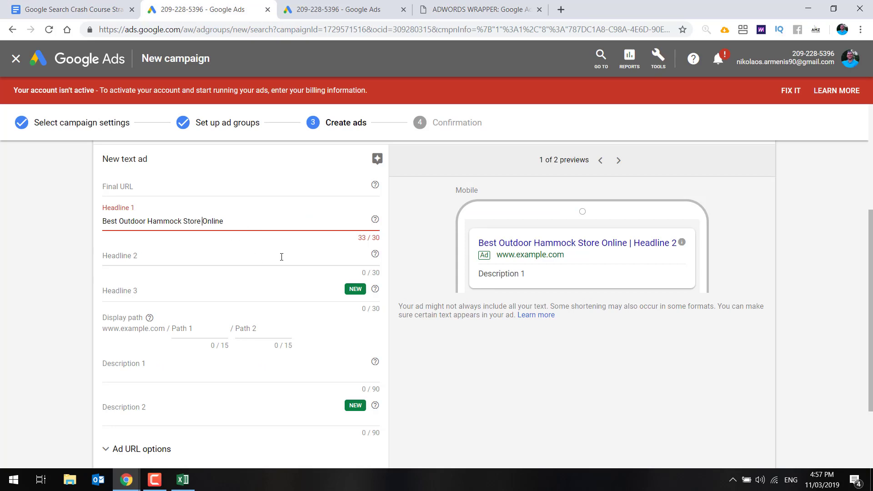
# Trim Headline 1 so it reads 'Best Outdoor Hammocks Online'
pyautogui.press('BackSpace')
pyautogui.press('BackSpace')
pyautogui.press('BackSpace')
pyautogui.press('BackSpace')
pyautogui.press('BackSpace')
pyautogui.press('BackSpace')
pyautogui.press('BackSpace')
pyautogui.write('s')
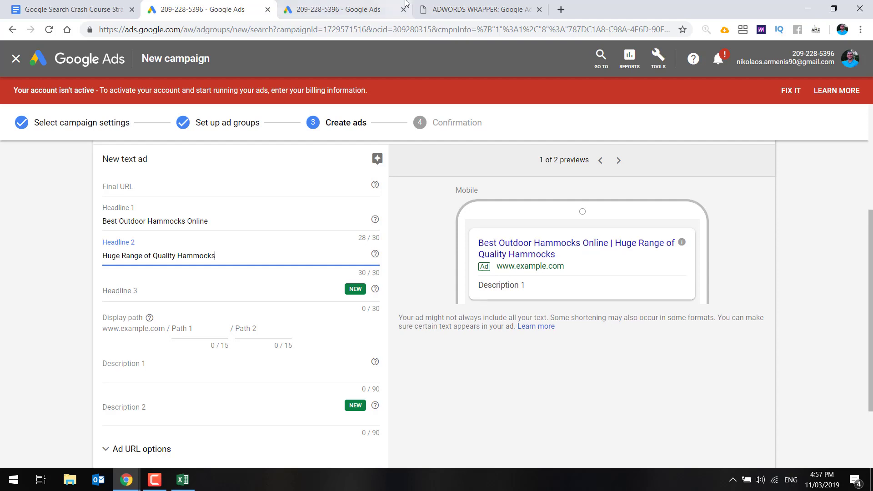
pyautogui.click(403, 9)
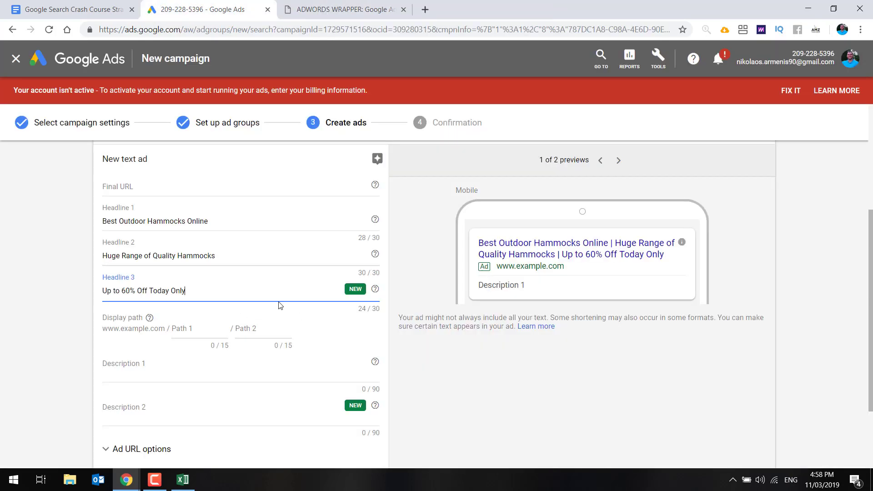
# Fill Headline 2 with the quality-range text and Headline 3 with 'Up to 60% Off Today Only'
pyautogui.tripleClick(141, 292)
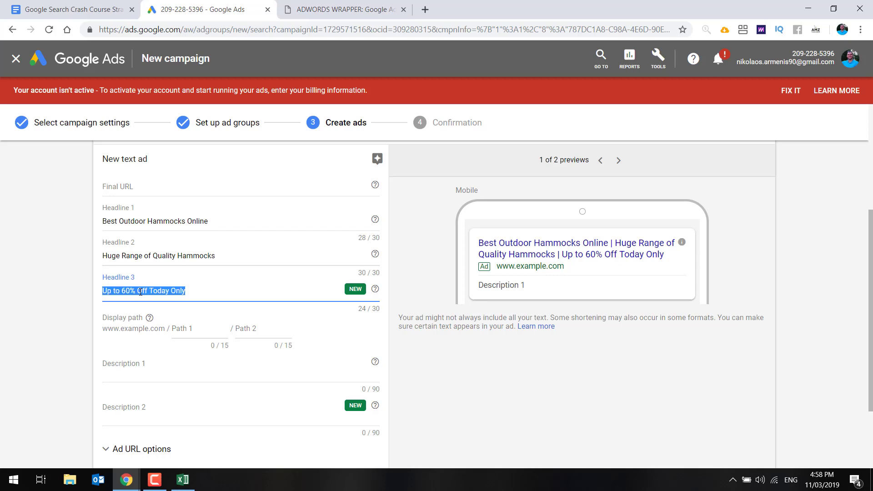
pyautogui.click(106, 255)
pyautogui.tripleClick(206, 296)
pyautogui.click(156, 181)
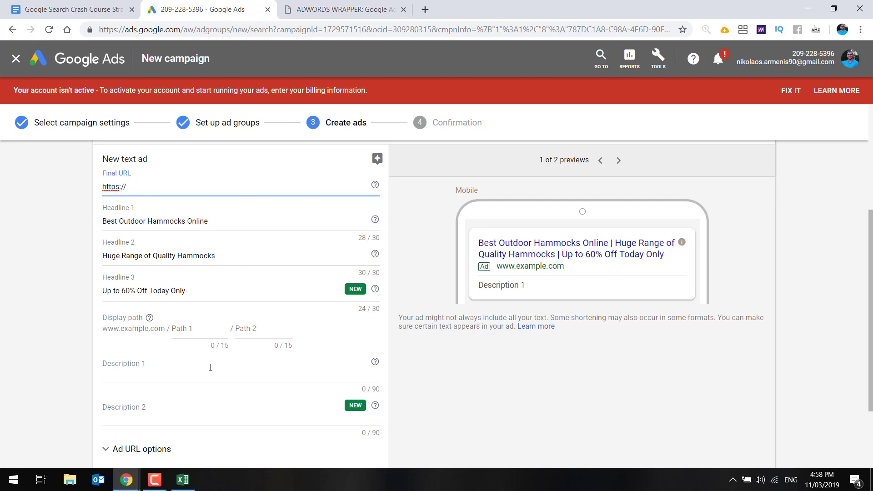
# Set the ad's display path to outdoor/hammocks
pyautogui.click(200, 329)
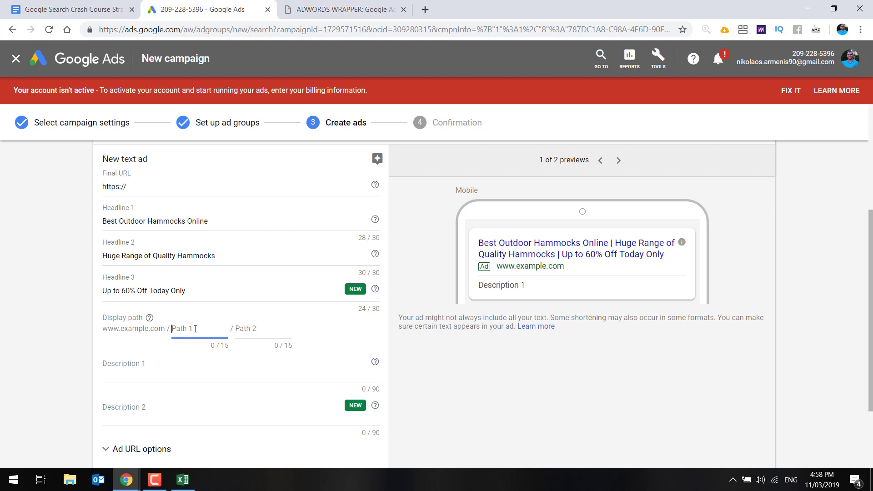
pyautogui.write('outdoor')
pyautogui.press('Tab')
pyautogui.write('hammocks')
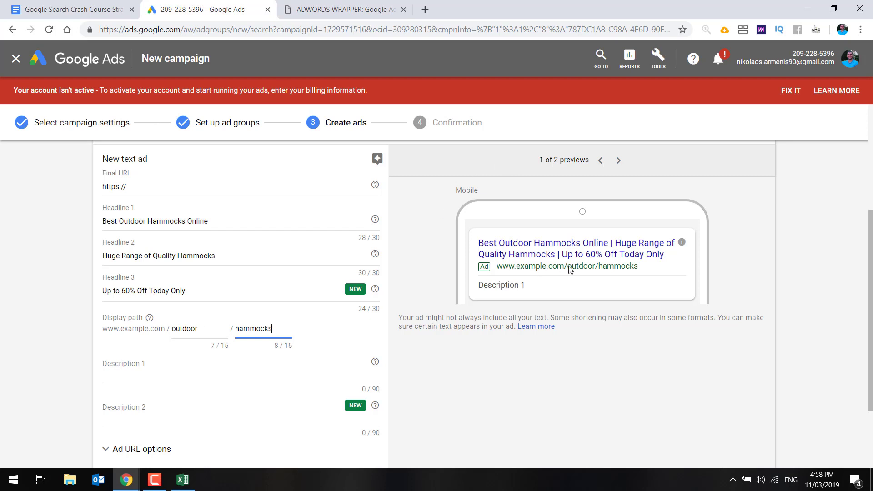
# Paste the shipping offer into Description 1 and the doc's quality-promise sentence into Description 2
pyautogui.press('Tab')
pyautogui.hotkey('ctrl', 'v')
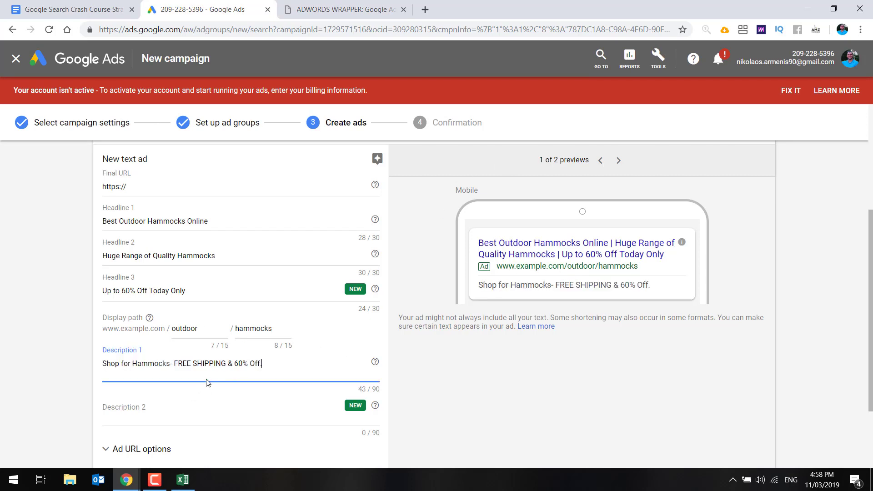
pyautogui.click(50, 9)
pyautogui.moveTo(400, 379); pyautogui.dragTo(457, 366)
pyautogui.hotkey('ctrl', 'c')
pyautogui.click(204, 9)
pyautogui.click(153, 414)
pyautogui.hotkey('ctrl', 'v')
pyautogui.click(287, 362)
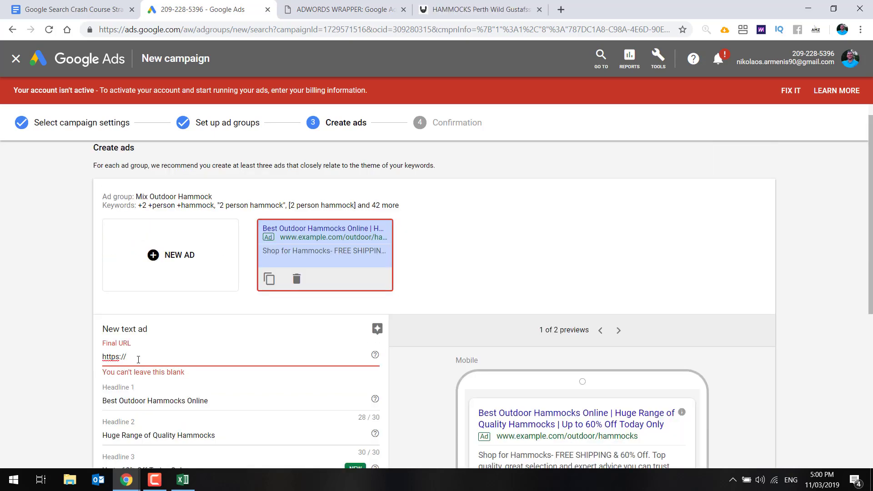
# Paste the wildgustafsson.com hammocks page as the final URL and verify that landing page
pyautogui.tripleClick(139, 359)
pyautogui.hotkey('ctrl', 'v')
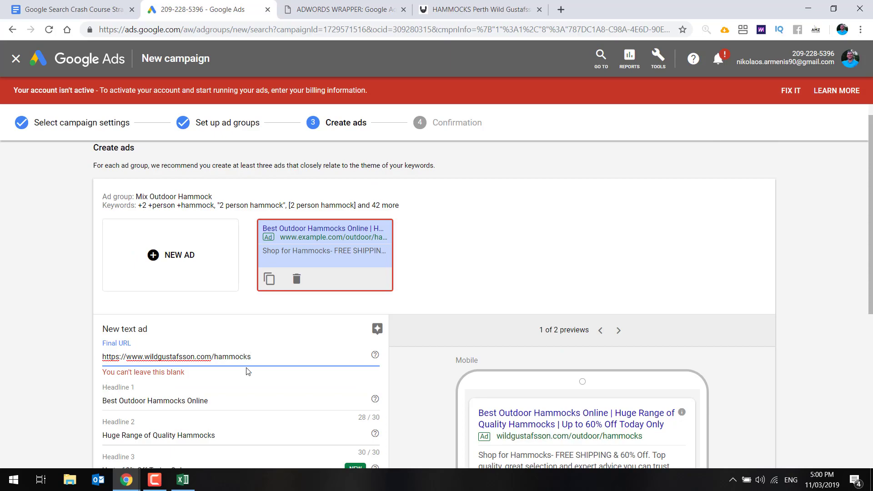
pyautogui.click(502, 6)
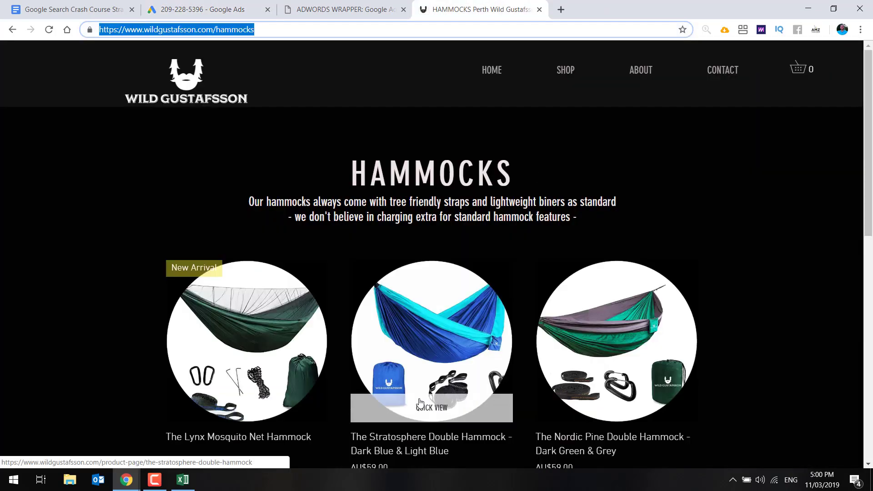
pyautogui.scroll(-8, 419, 403)
pyautogui.scroll(6, 420, 404)
pyautogui.scroll(-5, 420, 404)
pyautogui.scroll(6, 419, 403)
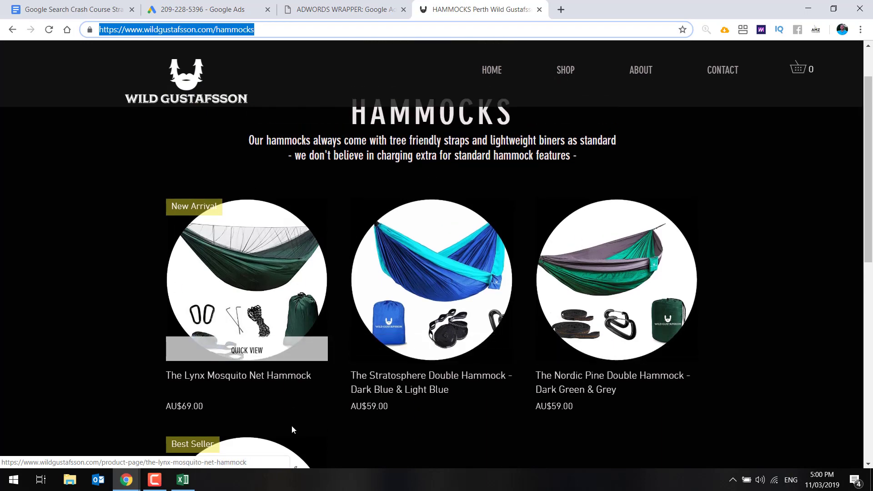
pyautogui.hotkey('ctrl', '2')
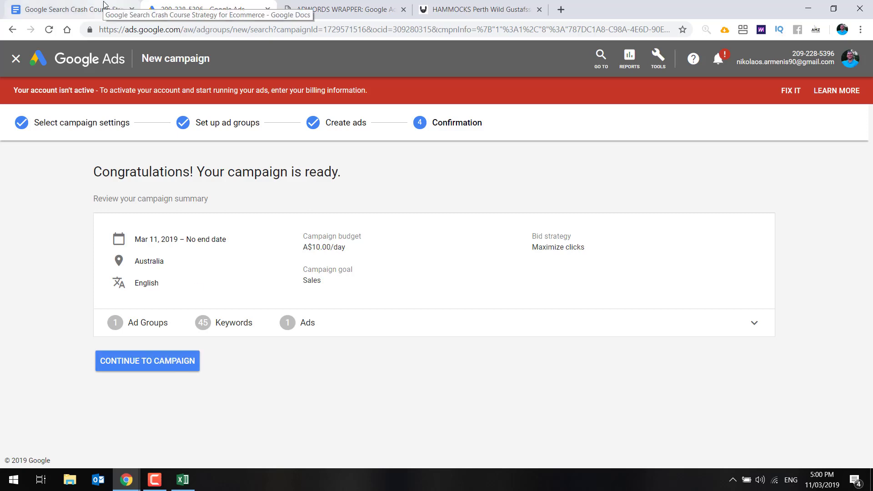
# Continue to the Sales-Search-3 campaign's ad groups page listing Mix Outdoor Hammock
pyautogui.click(175, 366)
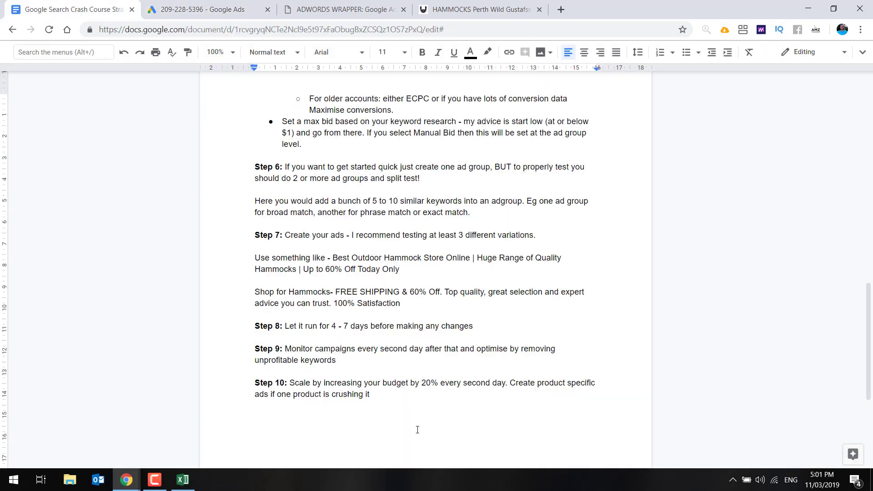
# Switch back to the Google Docs strategy guide showing Steps 8–10
pyautogui.click(73, 10)
# Scroll to the guide's top and highlight the 'Test specific products' option
pyautogui.scroll(20, 481, 418)
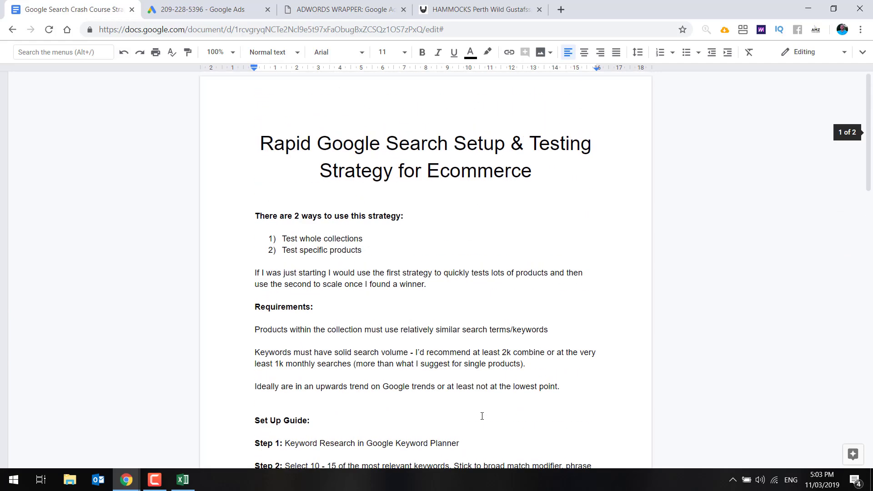
pyautogui.tripleClick(328, 250)
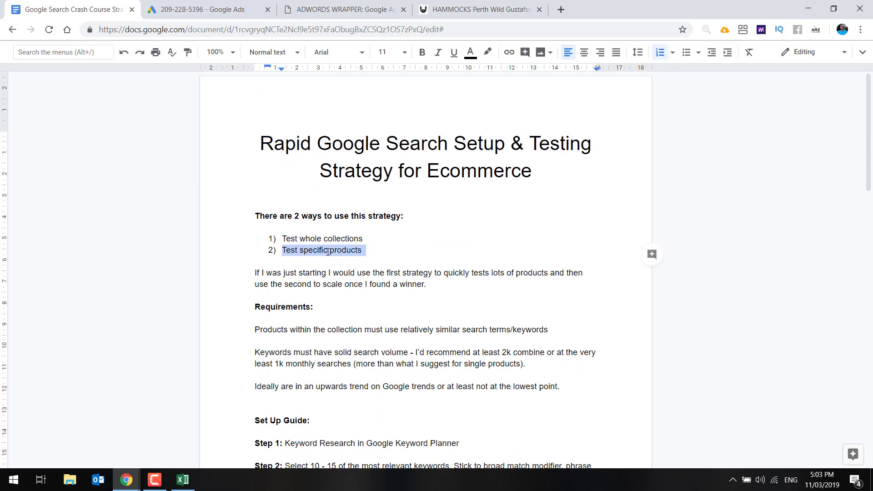